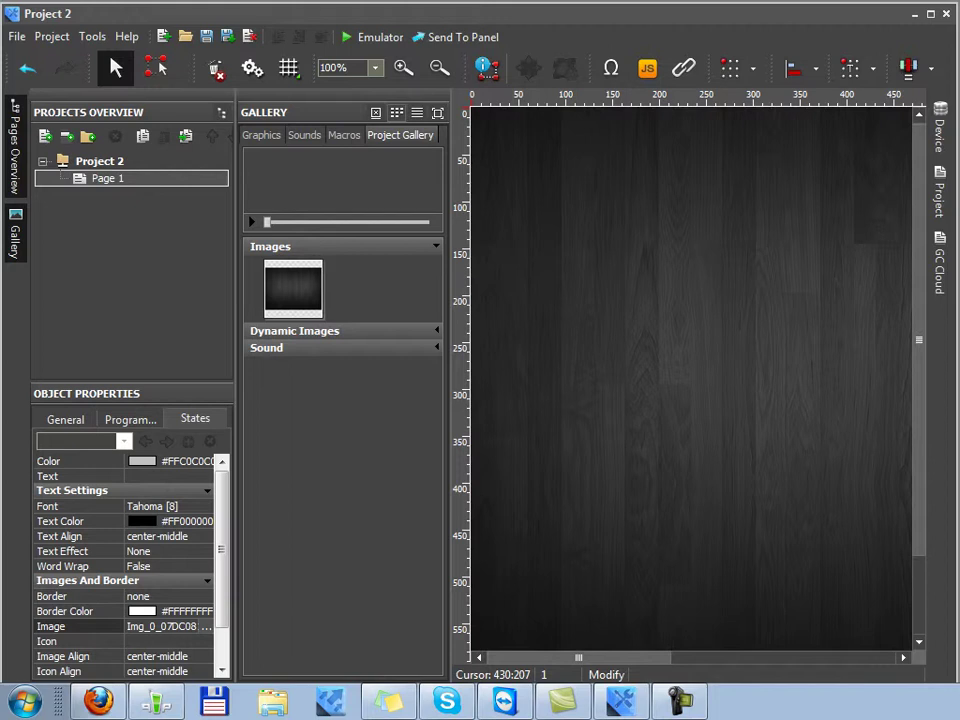
# Switch to the Firefox wiki section 'Receiving Video from IP Cameras'
pyautogui.moveTo(504, 700)
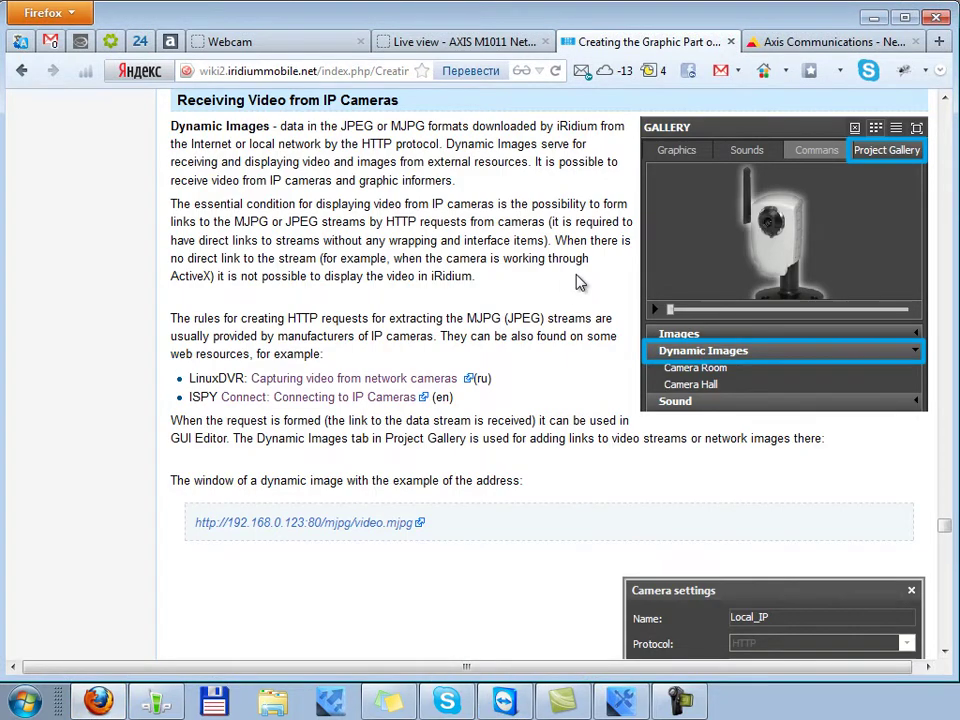
# Read the wiki's Dynamic Images paragraph, highlighting the terms MJPG and JPEG
pyautogui.scroll(-10, 580, 283)
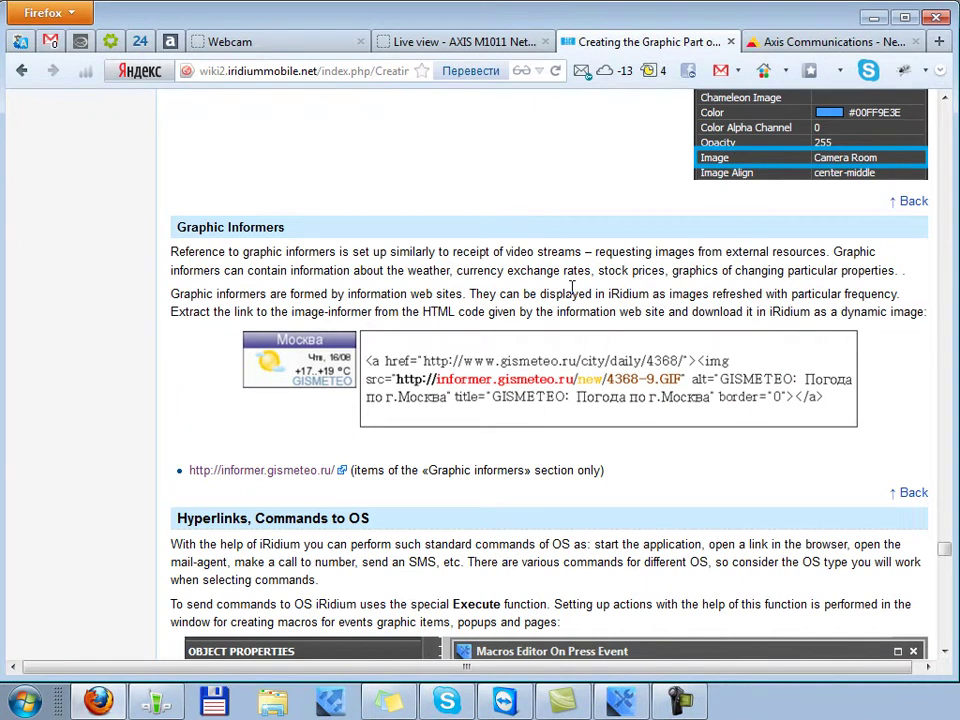
pyautogui.scroll(8, 573, 287)
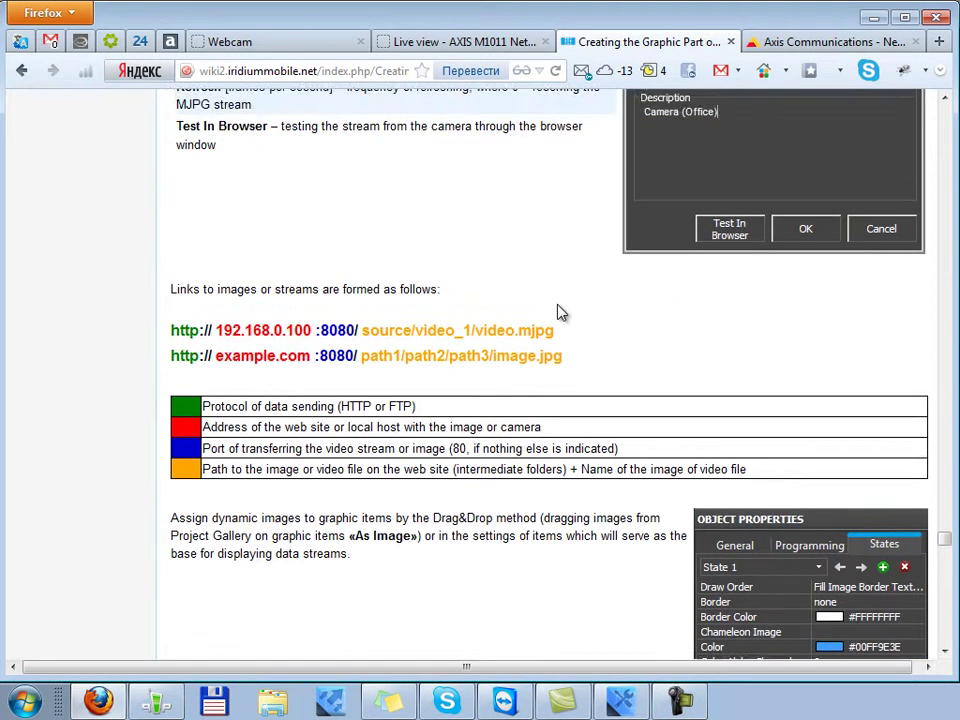
pyautogui.scroll(6, 551, 317)
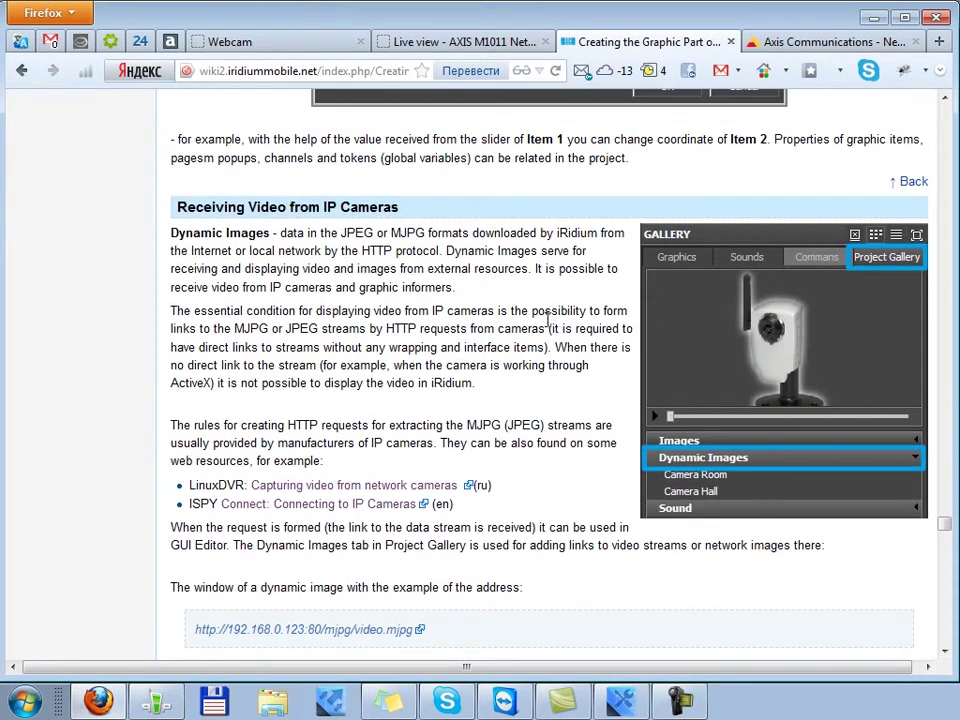
pyautogui.doubleClick(397, 234)
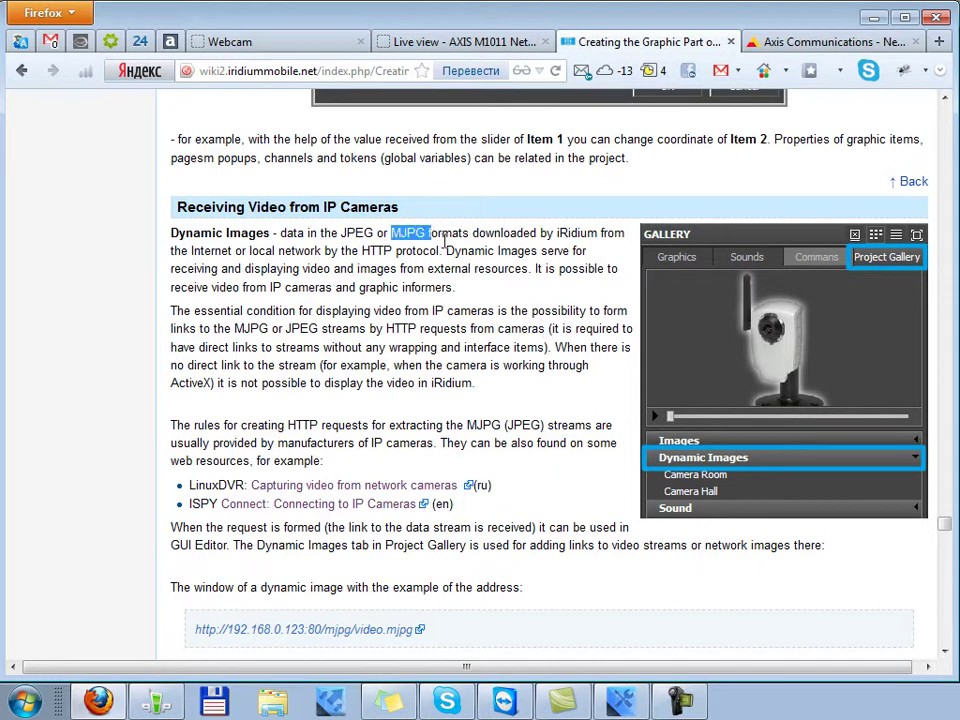
pyautogui.click(472, 232)
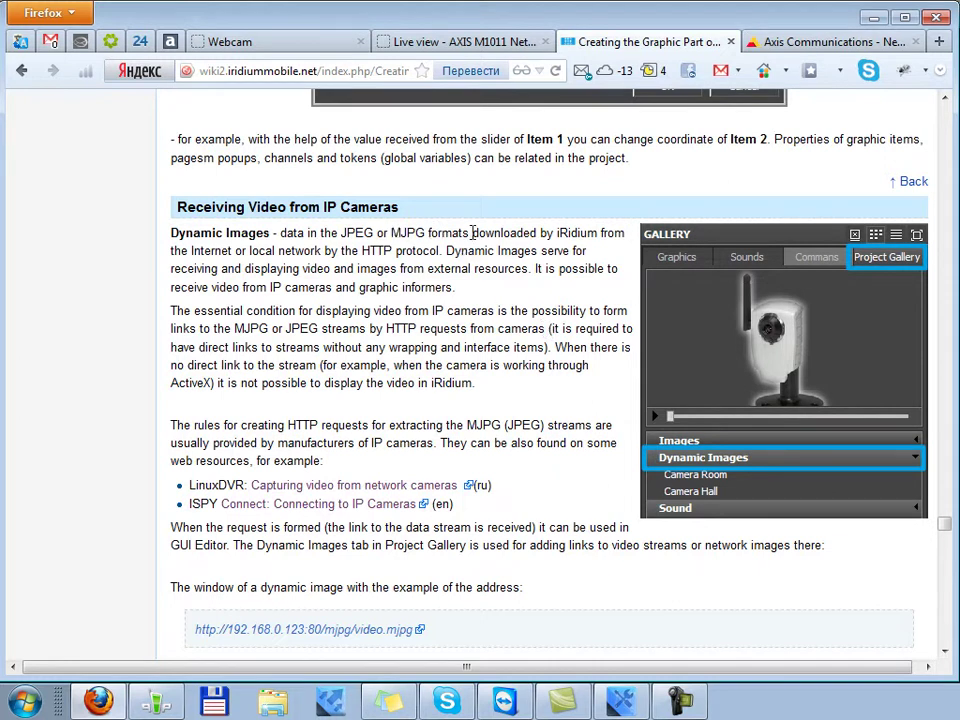
pyautogui.doubleClick(343, 233)
pyautogui.click(85, 373)
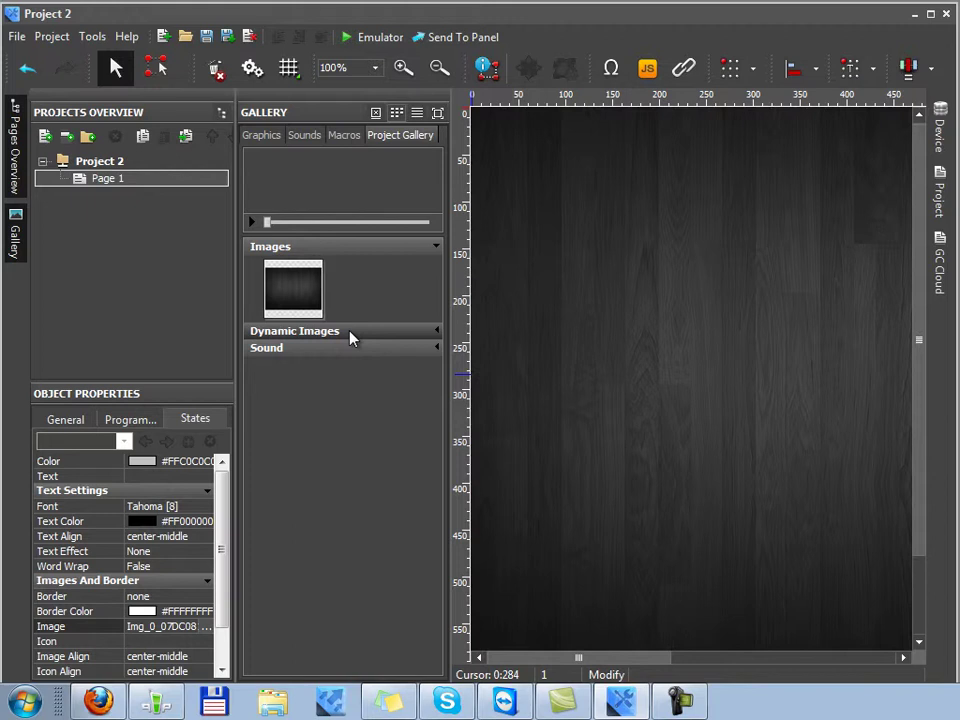
# Add a dynamic image named Camera to the gallery, then return to the Firefox wiki
pyautogui.rightClick(350, 340)
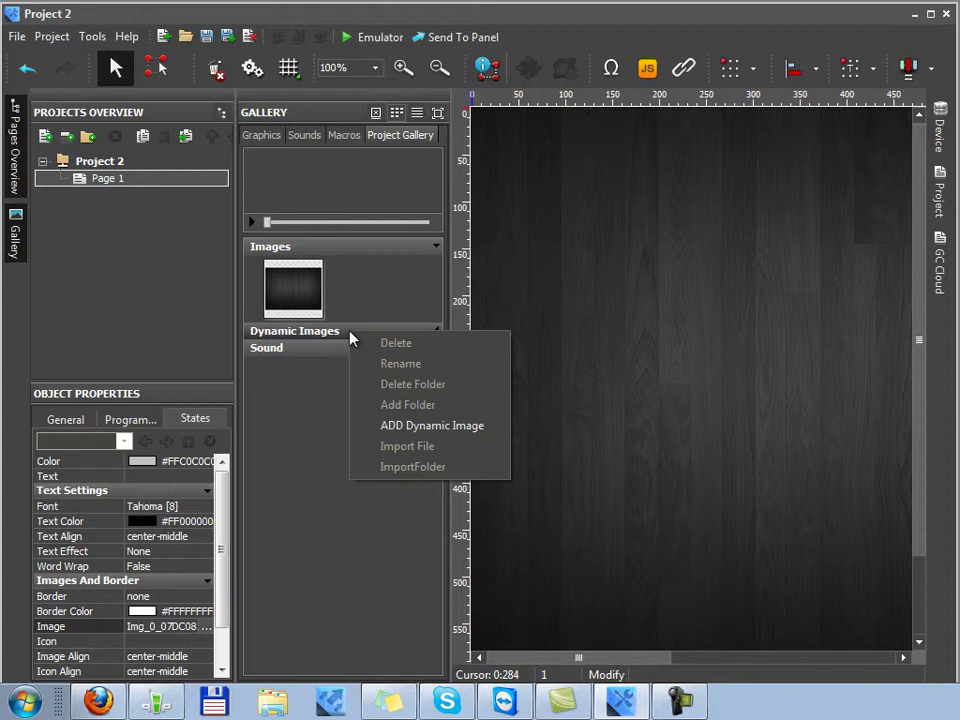
pyautogui.click(440, 430)
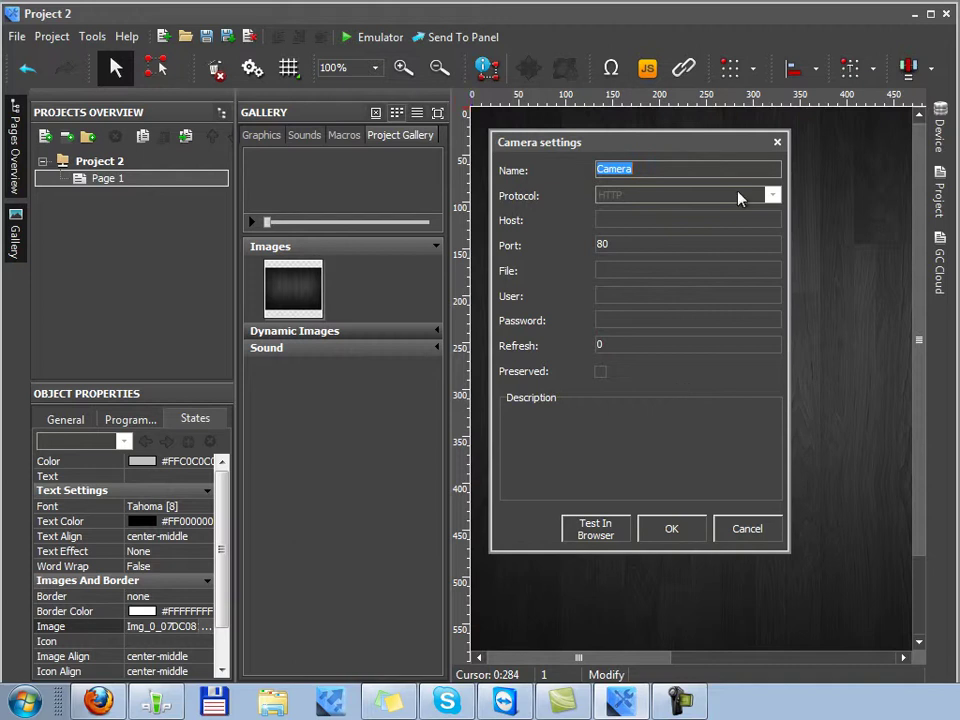
pyautogui.click(649, 169)
pyautogui.doubleClick(615, 169)
pyautogui.click(668, 165)
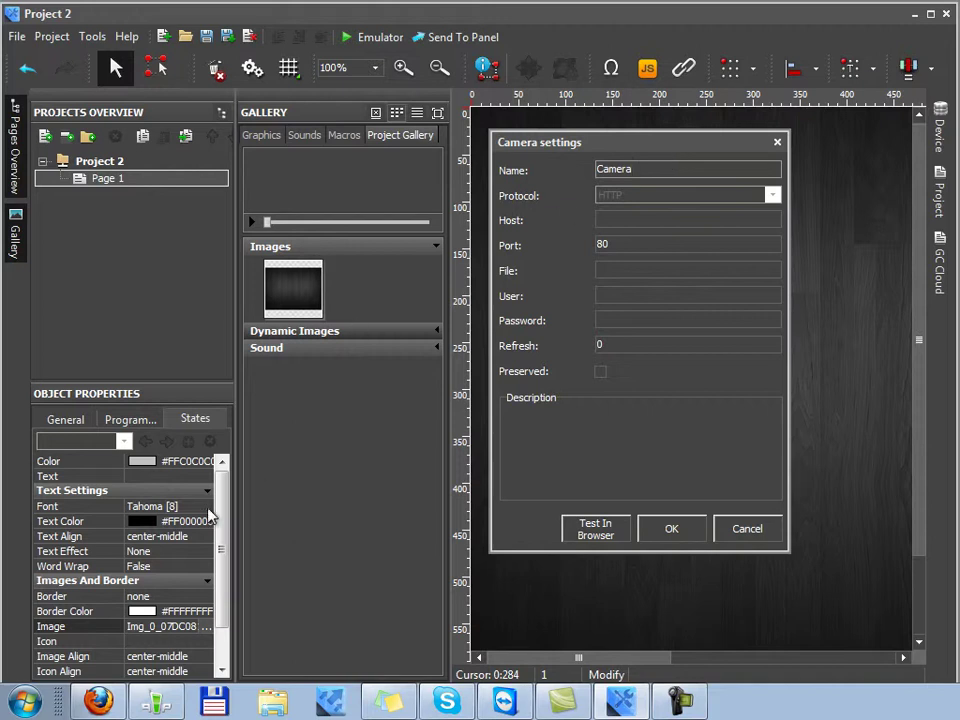
pyautogui.click(100, 703)
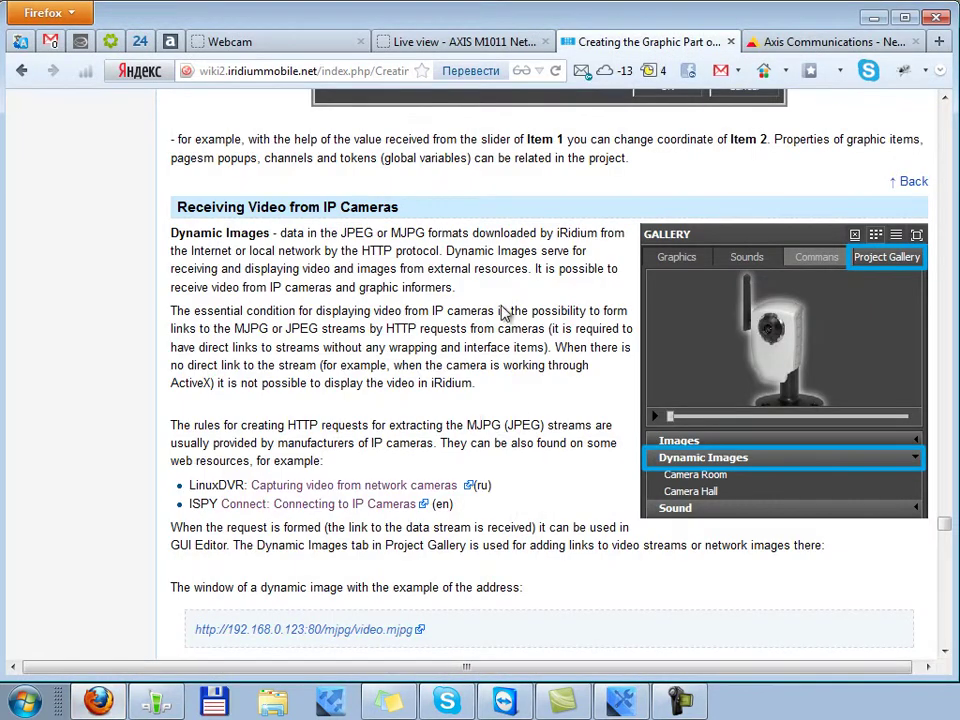
# Check the AXIS M1011 live view, then cycle tabs to the Axis VAPIX specification
pyautogui.click(400, 41)
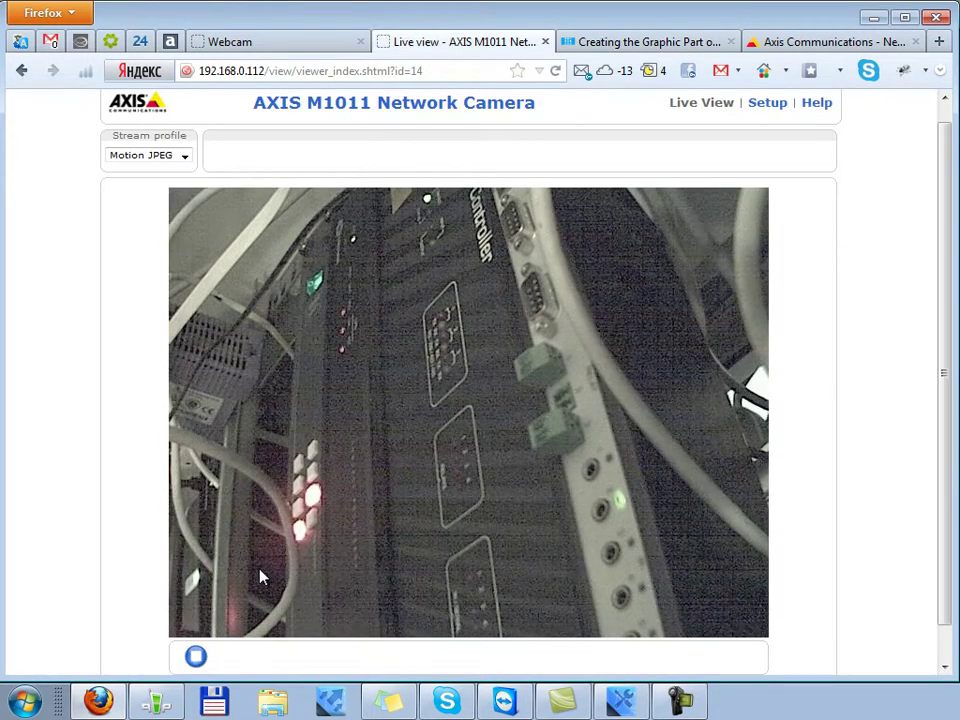
pyautogui.scroll(-1, 900, 440)
pyautogui.scroll(1, 880, 450)
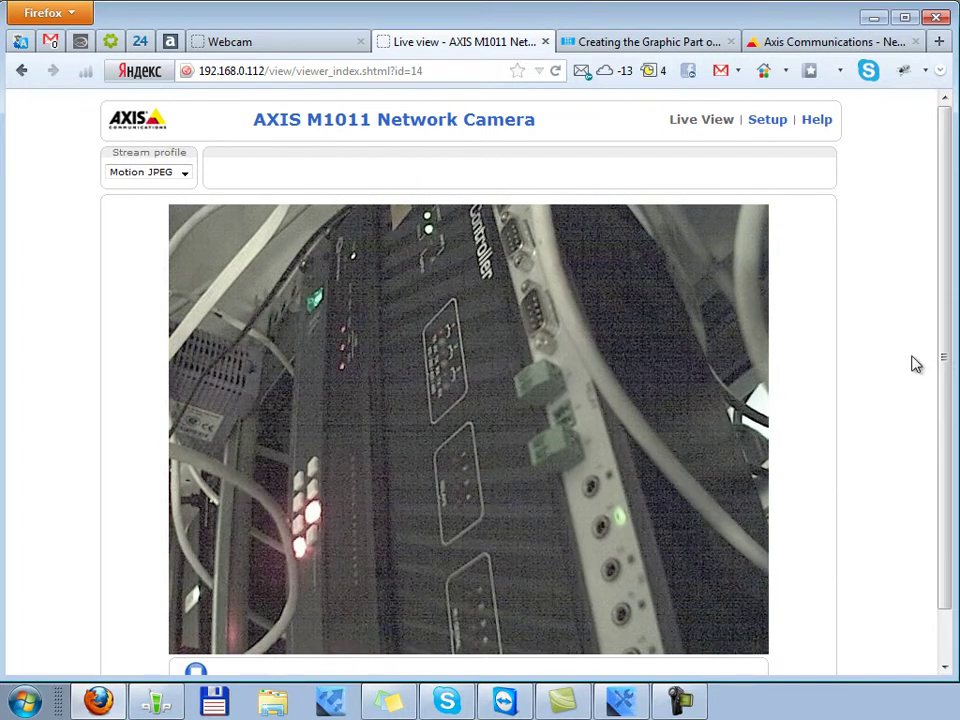
pyautogui.hotkey('ctrl', 'Tab')
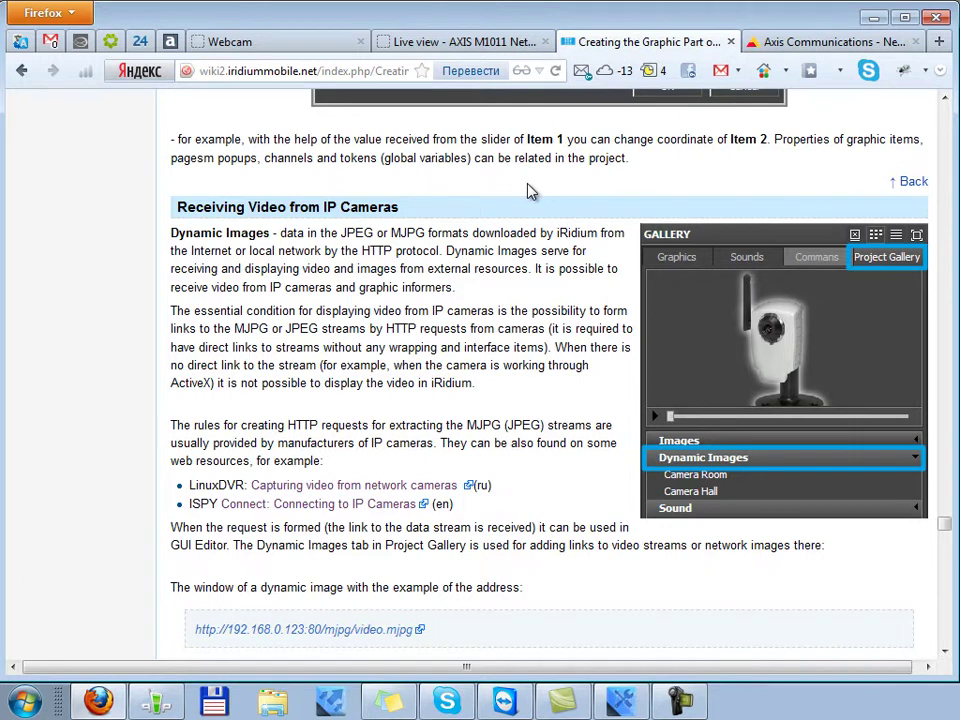
pyautogui.hotkey('ctrl', 'Tab')
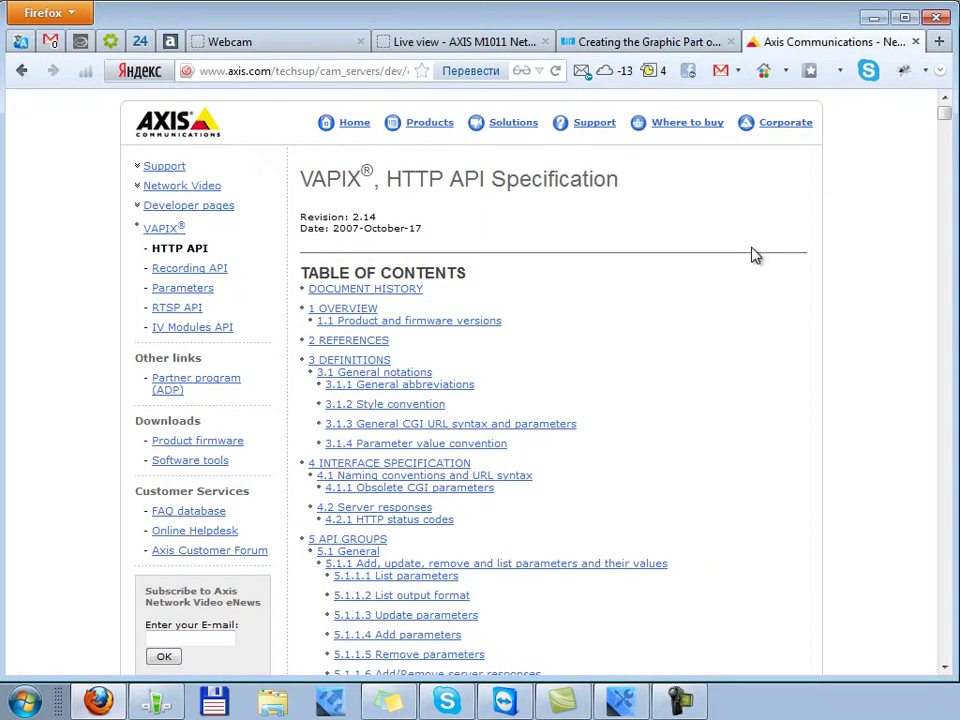
# Scroll the VAPIX specification's contents to the 5.2.4 JPEG/MJPG entry
pyautogui.doubleClick(458, 182)
pyautogui.click(703, 204)
pyautogui.scroll(-8, 783, 282)
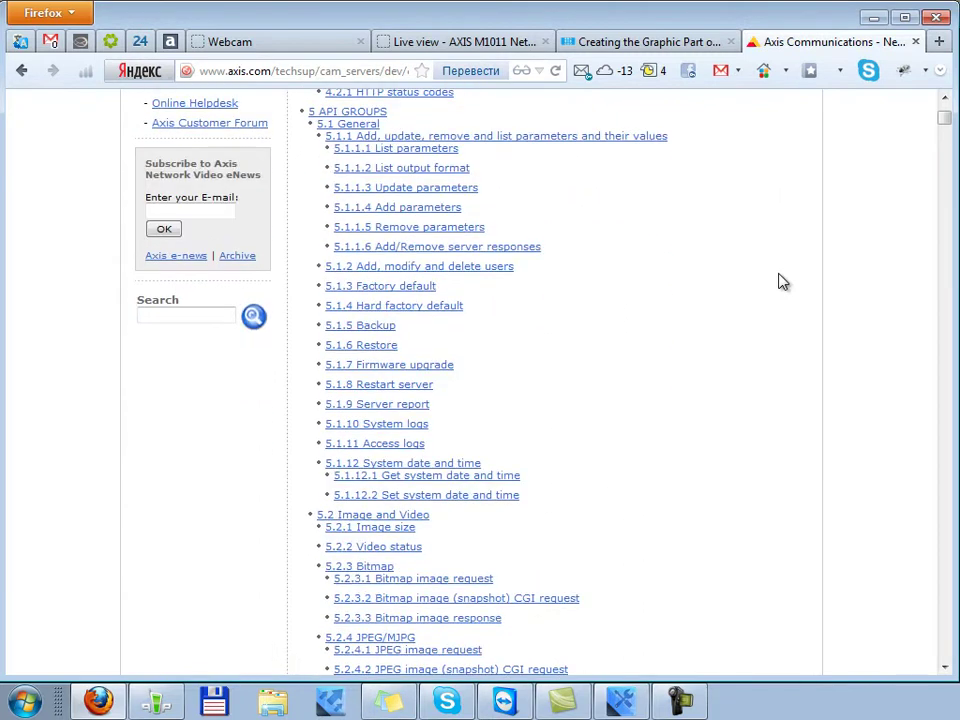
pyautogui.scroll(-4, 783, 282)
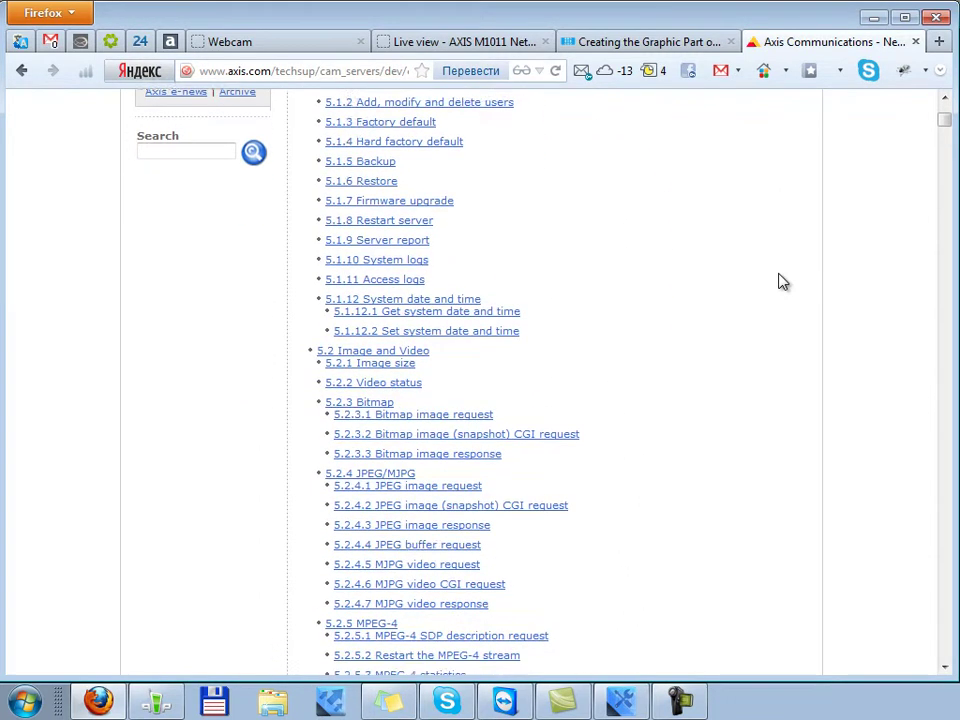
pyautogui.moveTo(300, 431); pyautogui.dragTo(452, 433)
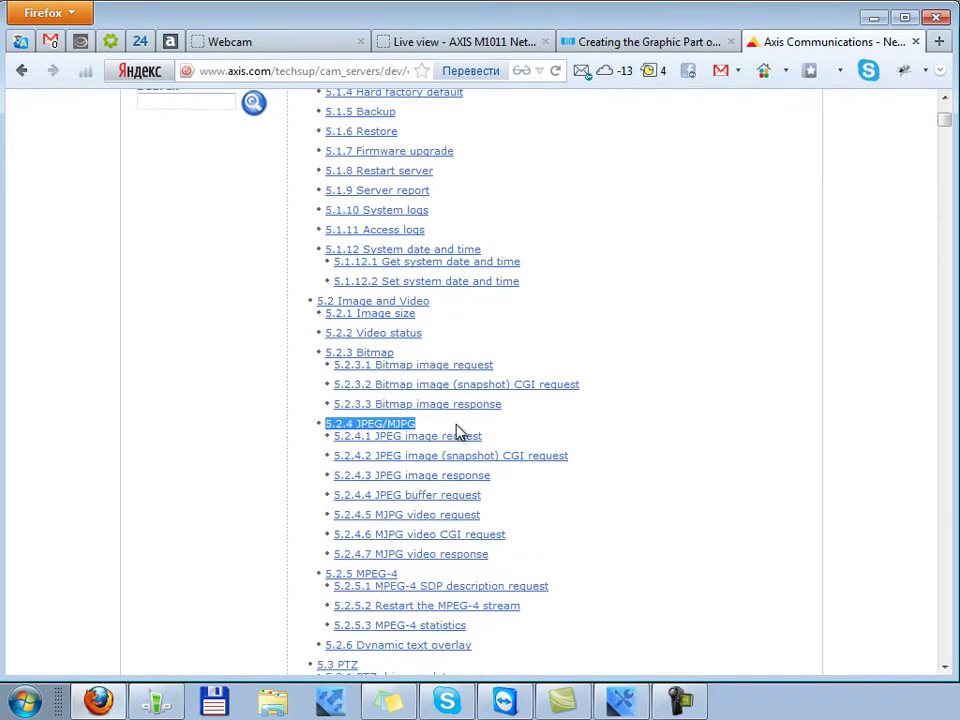
pyautogui.click(683, 480)
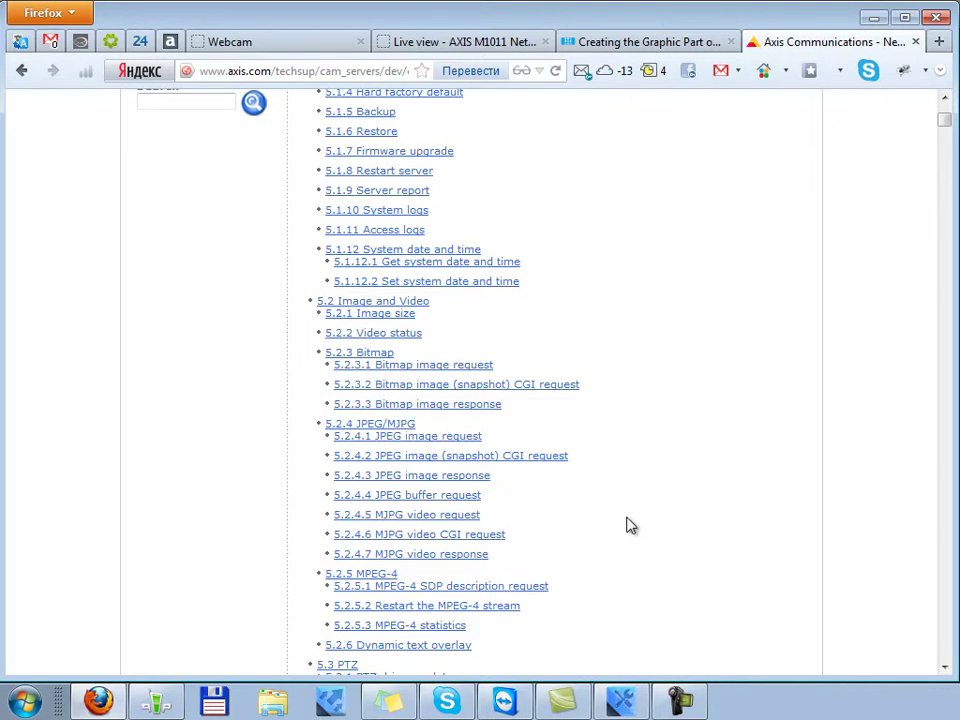
pyautogui.moveTo(496, 516); pyautogui.dragTo(372, 516)
pyautogui.click(450, 516)
pyautogui.moveTo(307, 227); pyautogui.dragTo(572, 229)
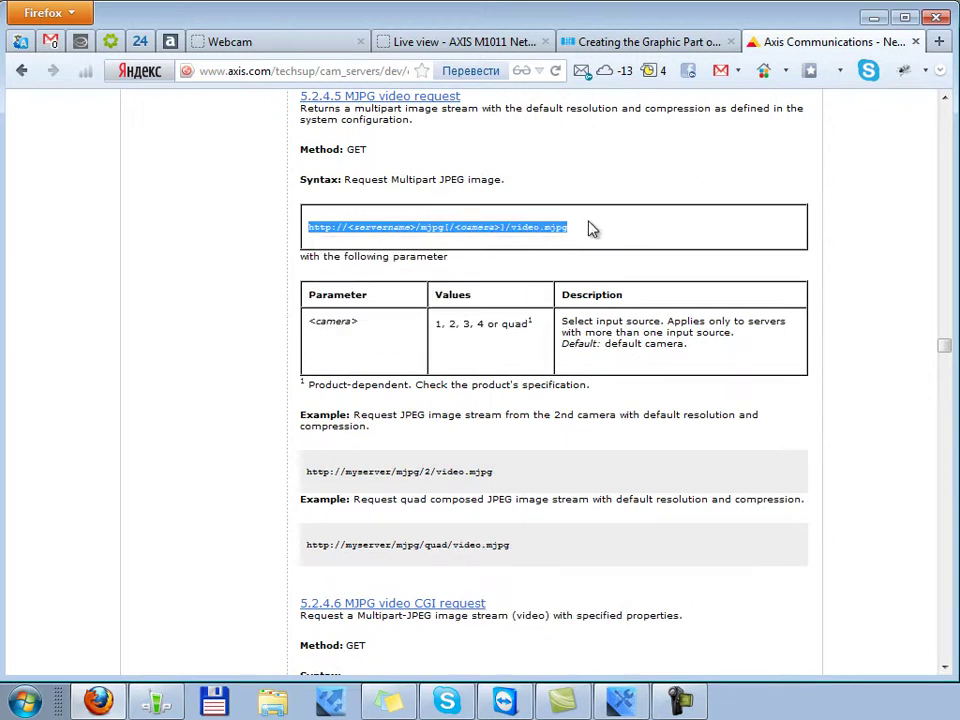
pyautogui.click(590, 229)
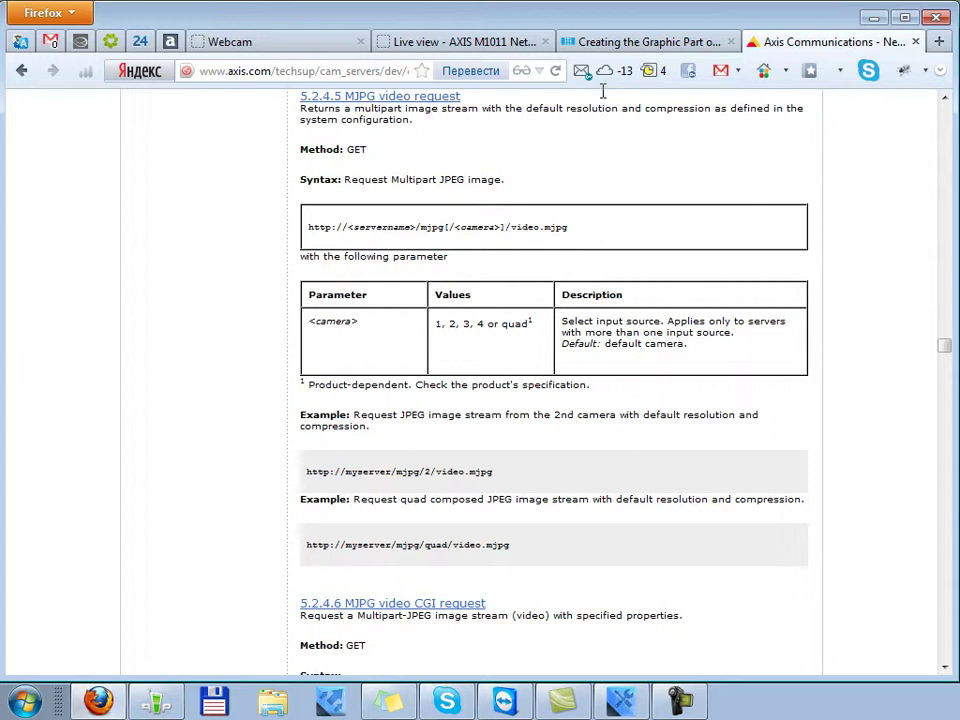
pyautogui.click(618, 43)
pyautogui.scroll(-10, 538, 414)
pyautogui.scroll(-10, 538, 414)
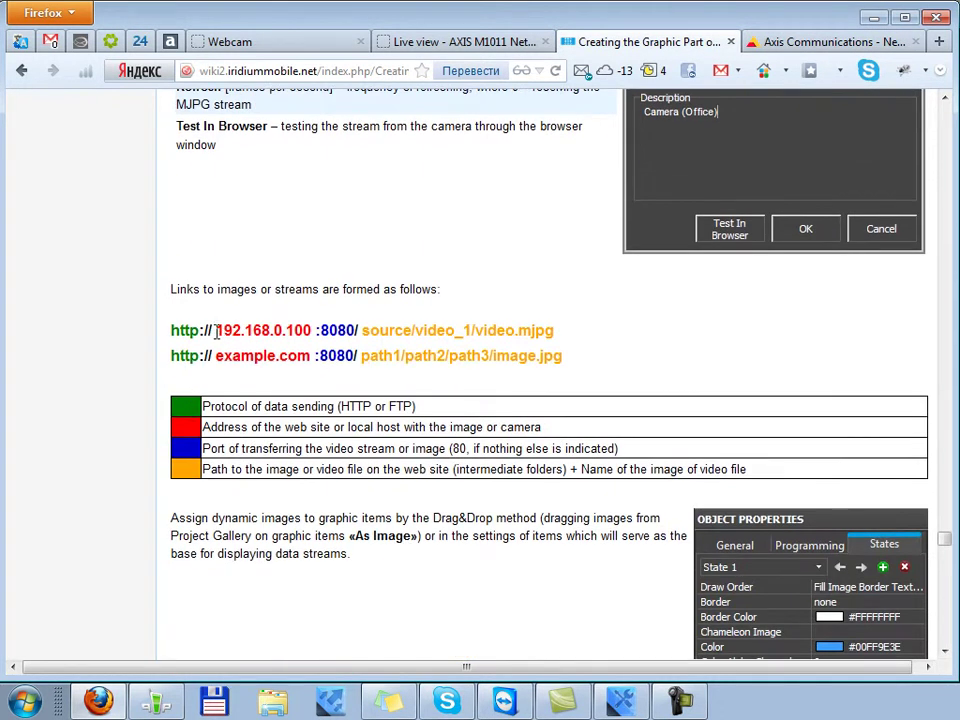
pyautogui.moveTo(216, 331); pyautogui.dragTo(165, 336)
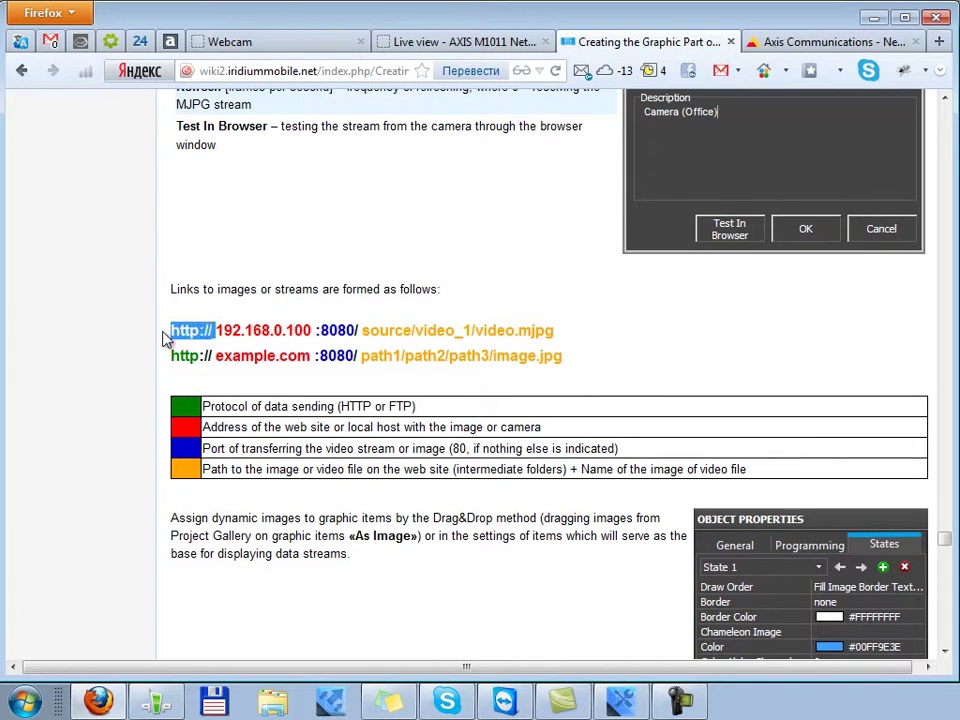
pyautogui.click(321, 320)
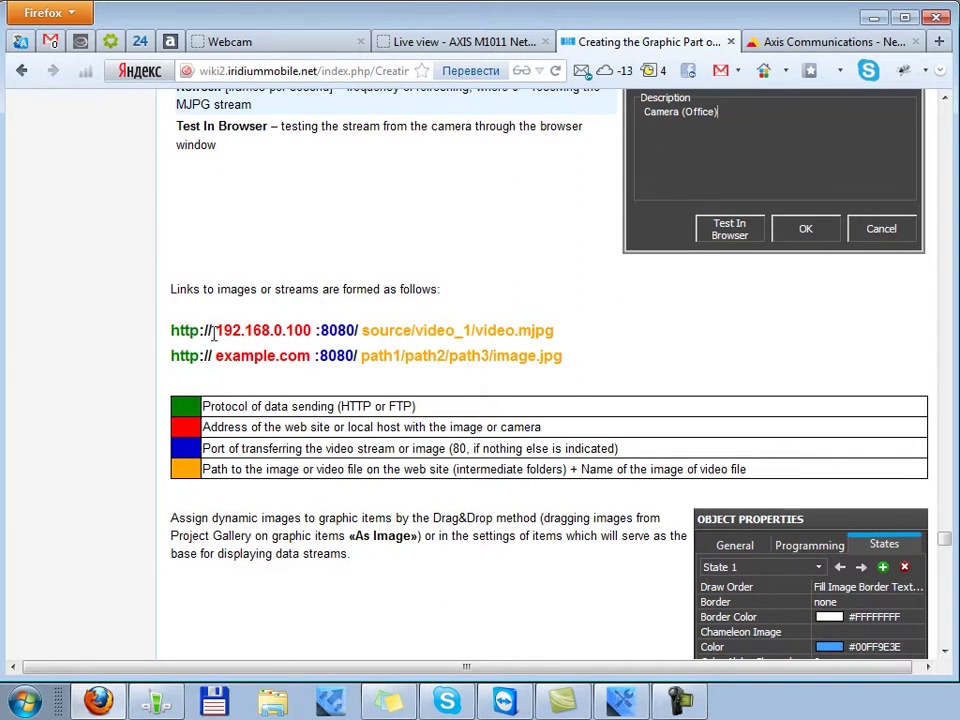
pyautogui.moveTo(213, 334); pyautogui.dragTo(314, 333)
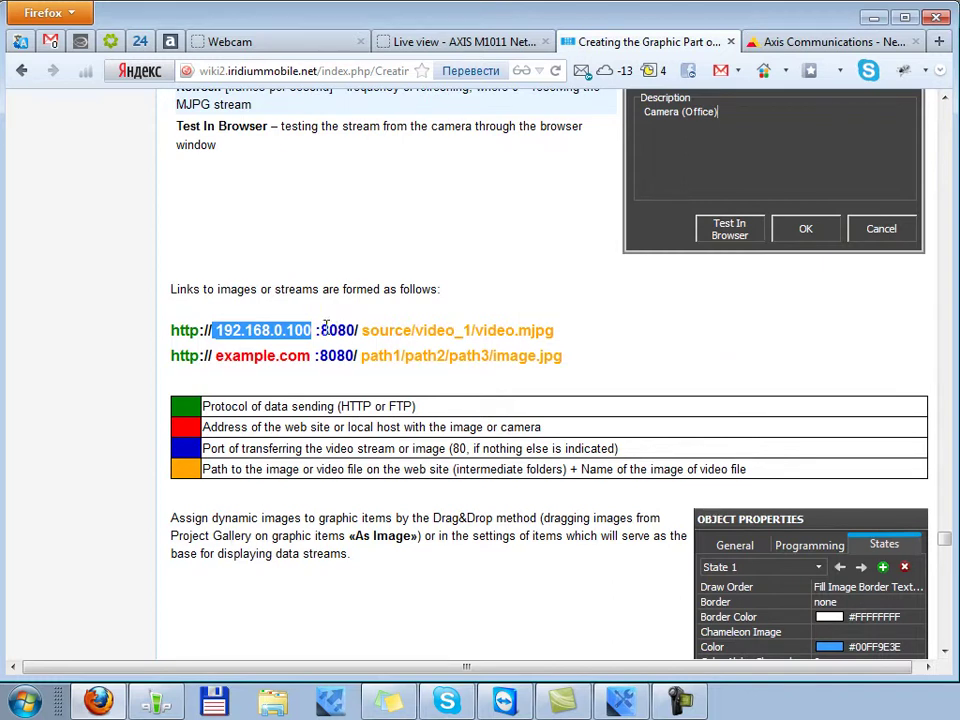
pyautogui.moveTo(316, 331); pyautogui.dragTo(342, 330)
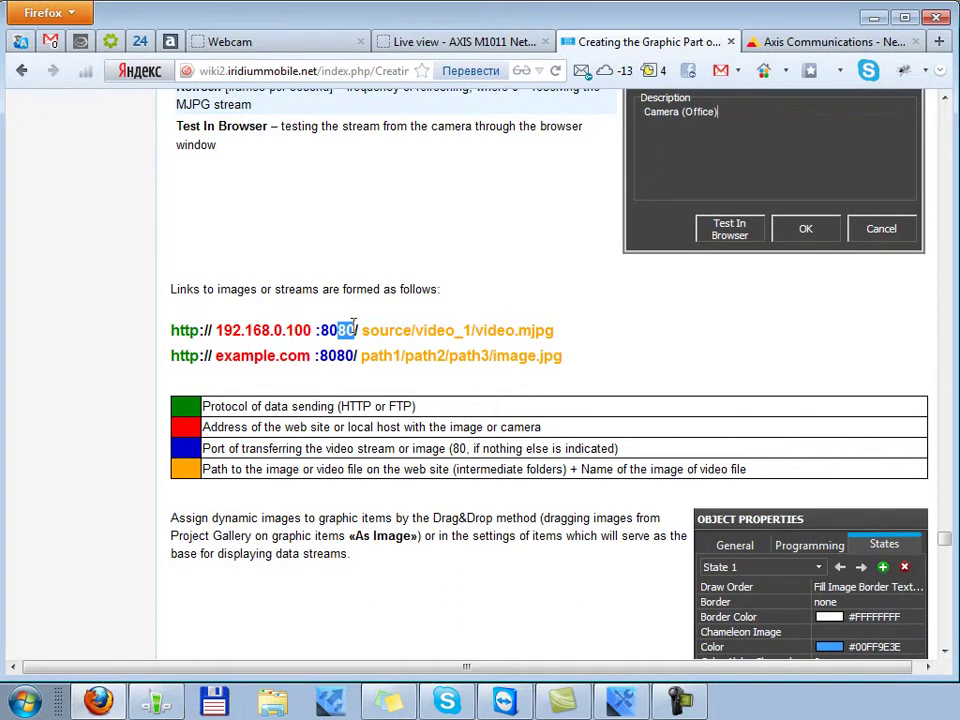
pyautogui.click(355, 330)
pyautogui.moveTo(355, 330); pyautogui.dragTo(317, 336)
pyautogui.click(332, 379)
pyautogui.moveTo(362, 330); pyautogui.dragTo(570, 335)
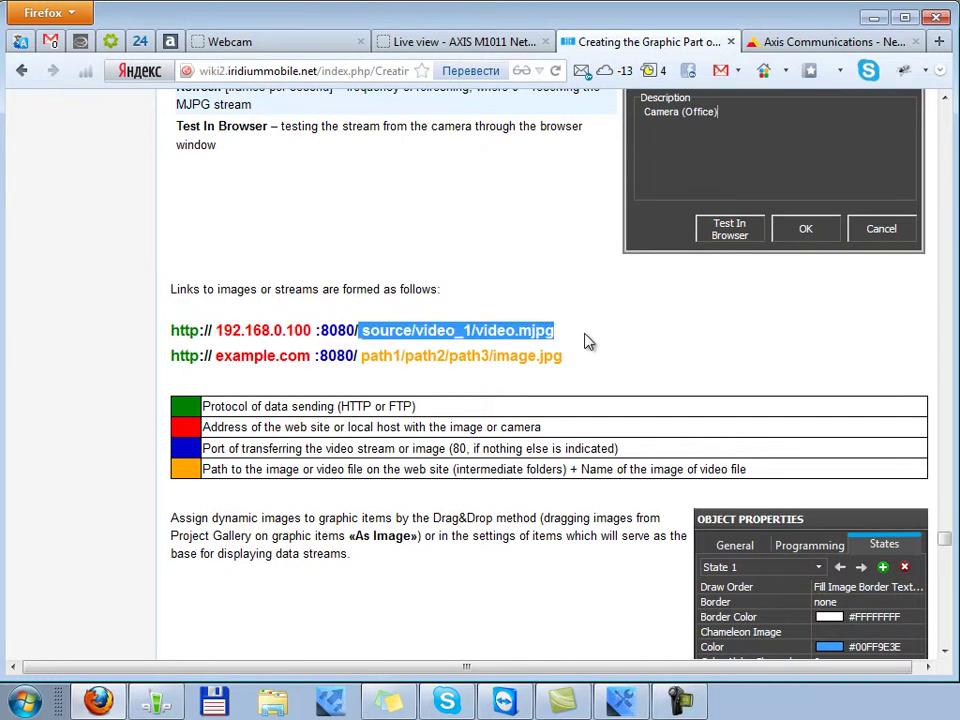
pyautogui.click(590, 341)
pyautogui.moveTo(576, 364); pyautogui.dragTo(493, 364)
pyautogui.moveTo(555, 332); pyautogui.dragTo(363, 341)
pyautogui.click(572, 336)
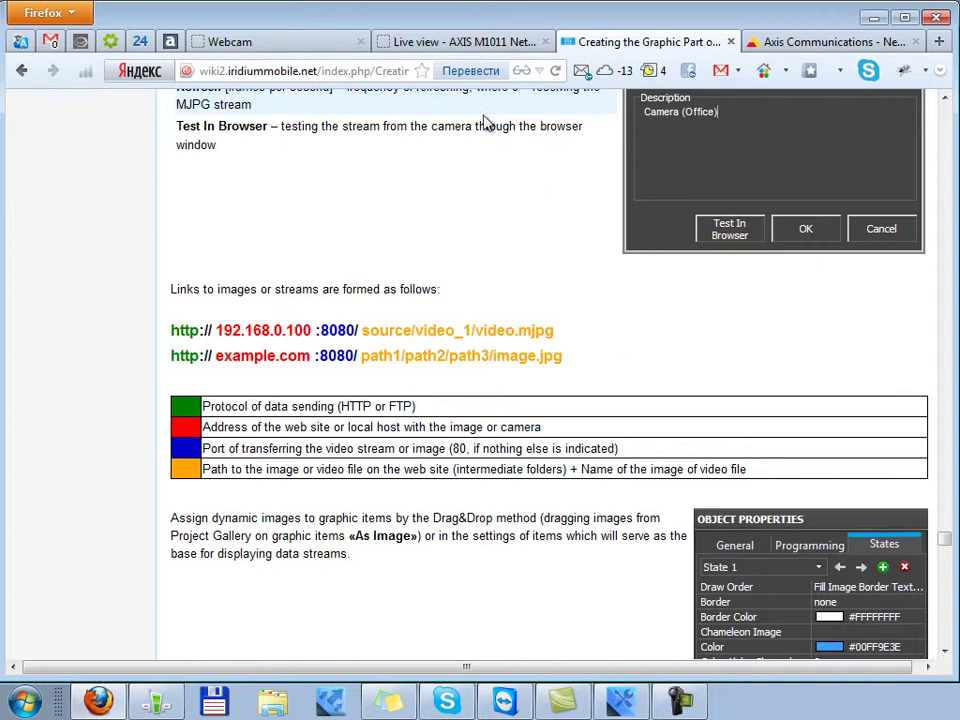
# On the camera's live view page, note its IP address 192.168.0.112 in the address bar
pyautogui.click(488, 44)
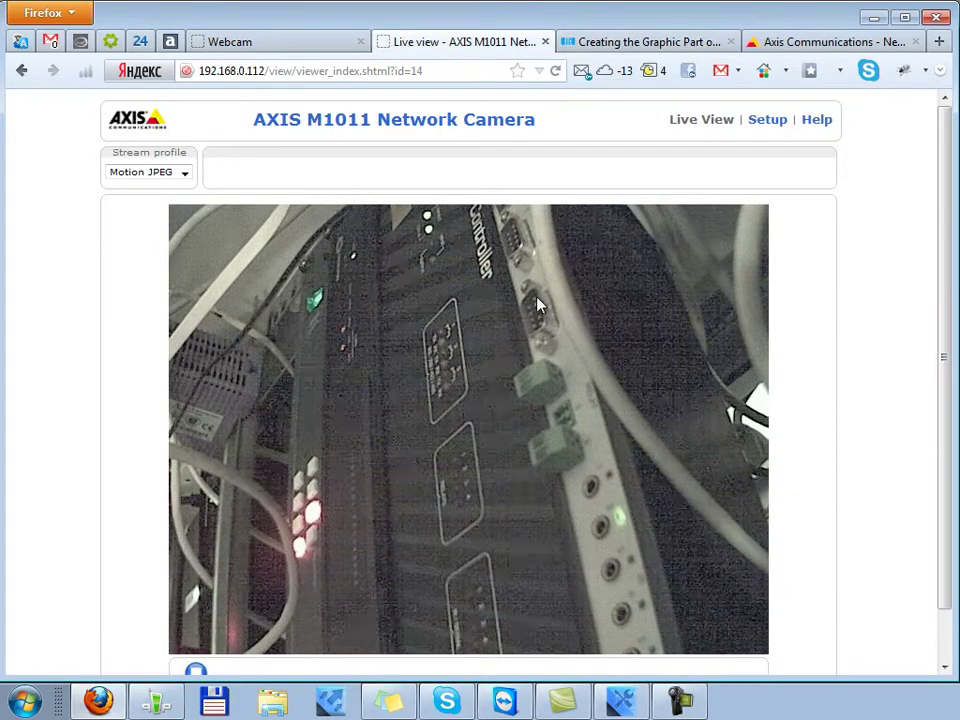
pyautogui.click(465, 71)
pyautogui.doubleClick(242, 71)
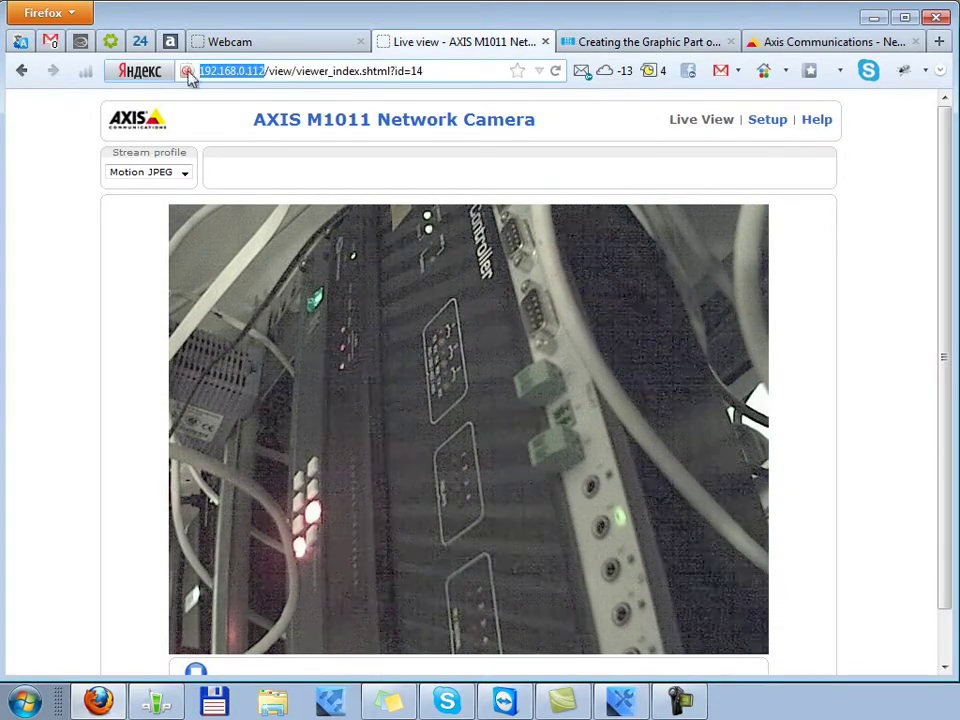
pyautogui.moveTo(268, 71); pyautogui.dragTo(440, 71)
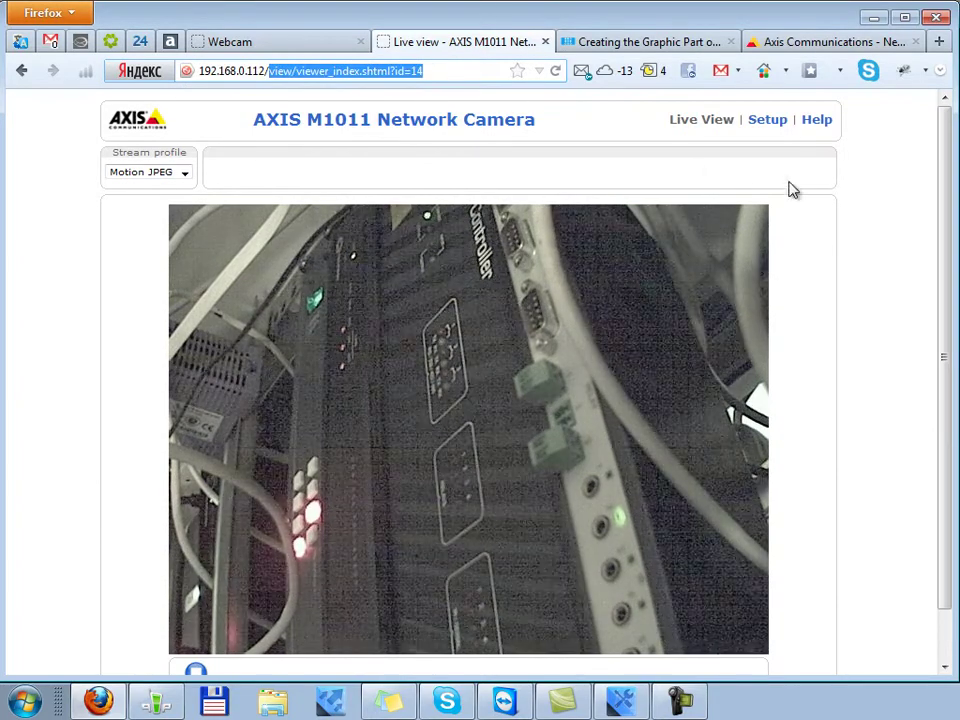
pyautogui.click(855, 197)
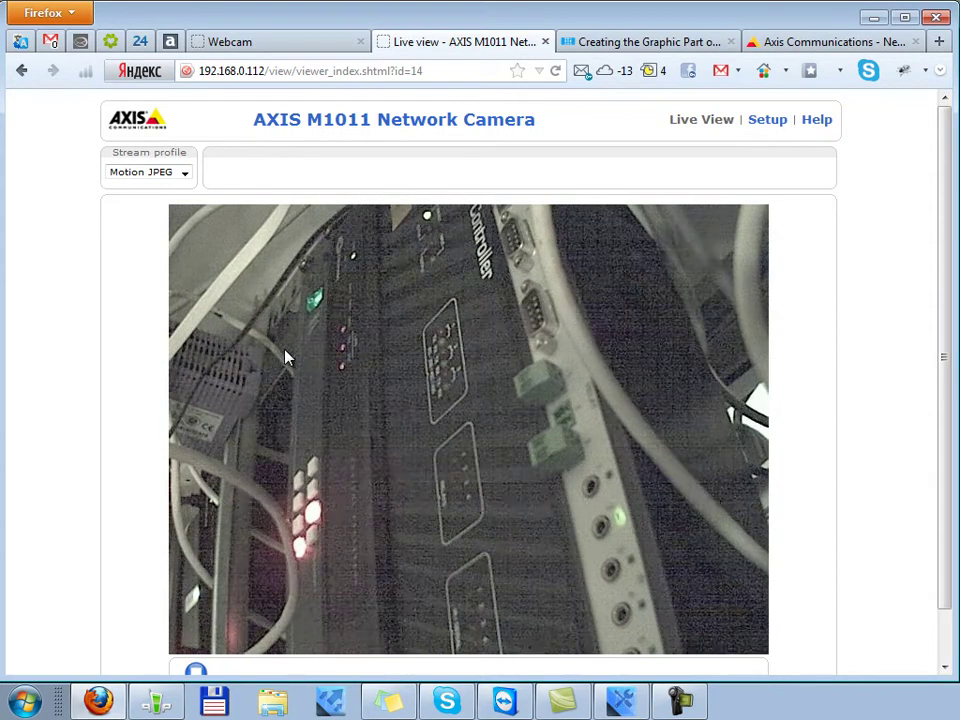
pyautogui.rightClick(295, 260)
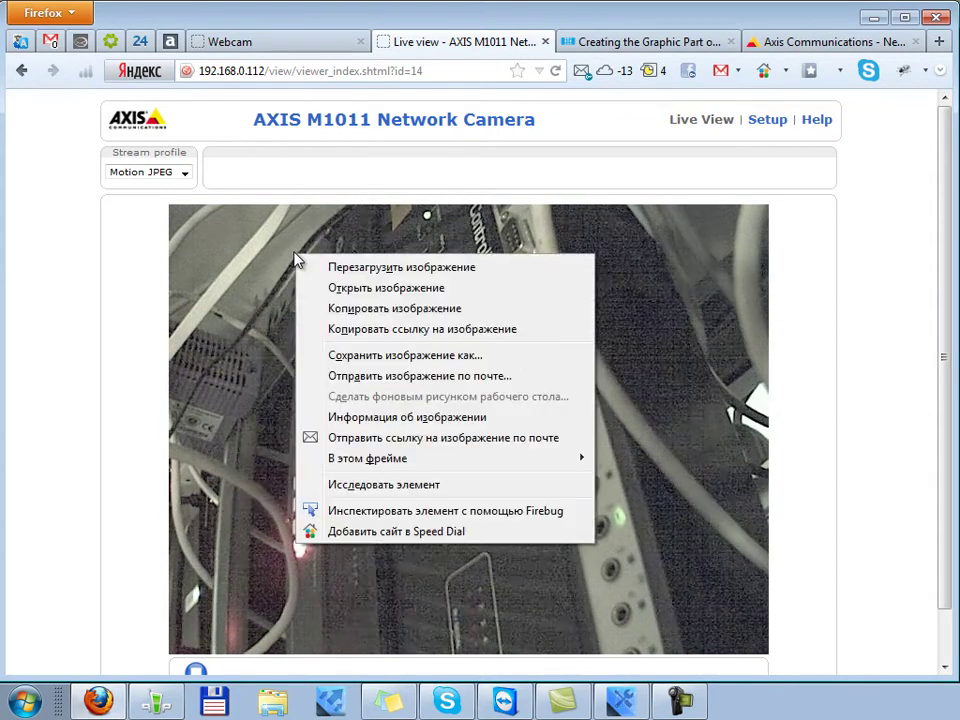
pyautogui.click(490, 419)
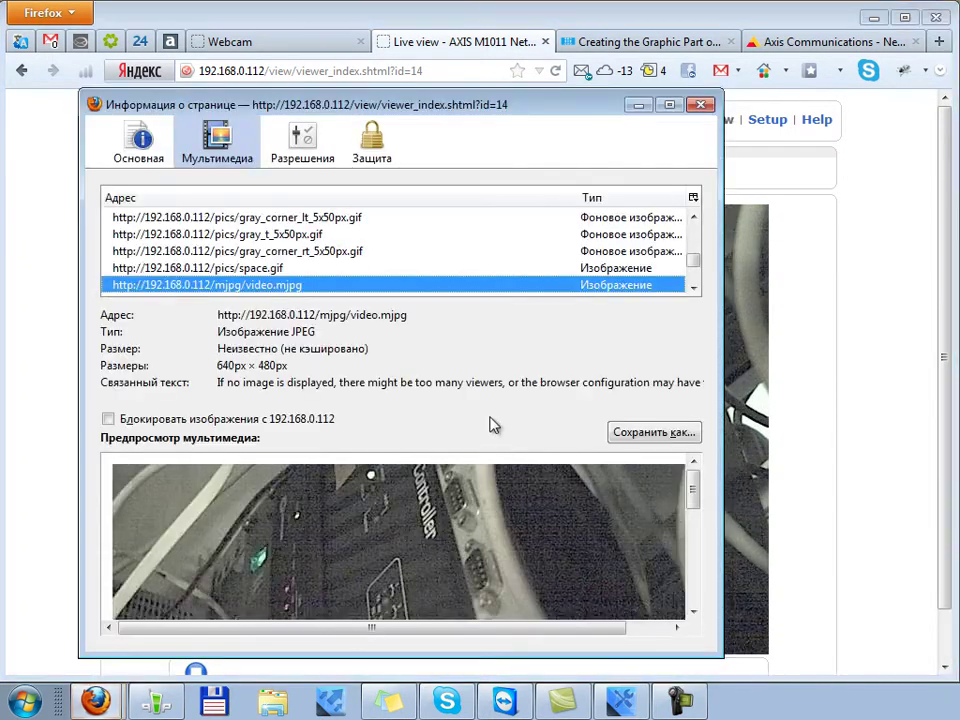
pyautogui.moveTo(485, 104); pyautogui.dragTo(564, 126)
pyautogui.moveTo(490, 338); pyautogui.dragTo(293, 338)
pyautogui.hotkey('ctrl', 'c')
pyautogui.click(497, 337)
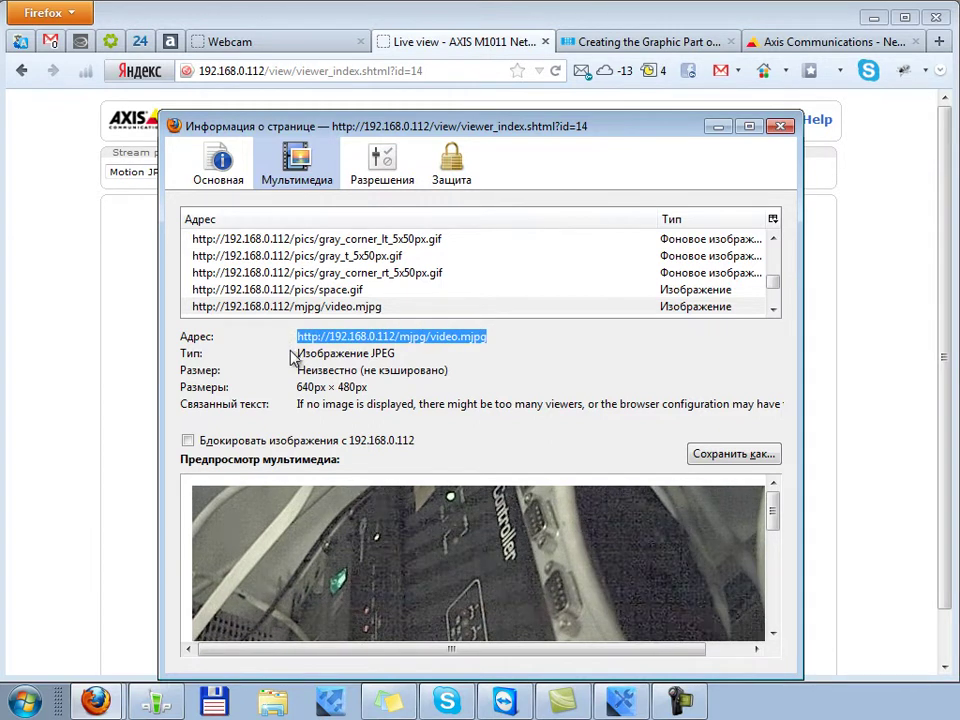
pyautogui.click(782, 127)
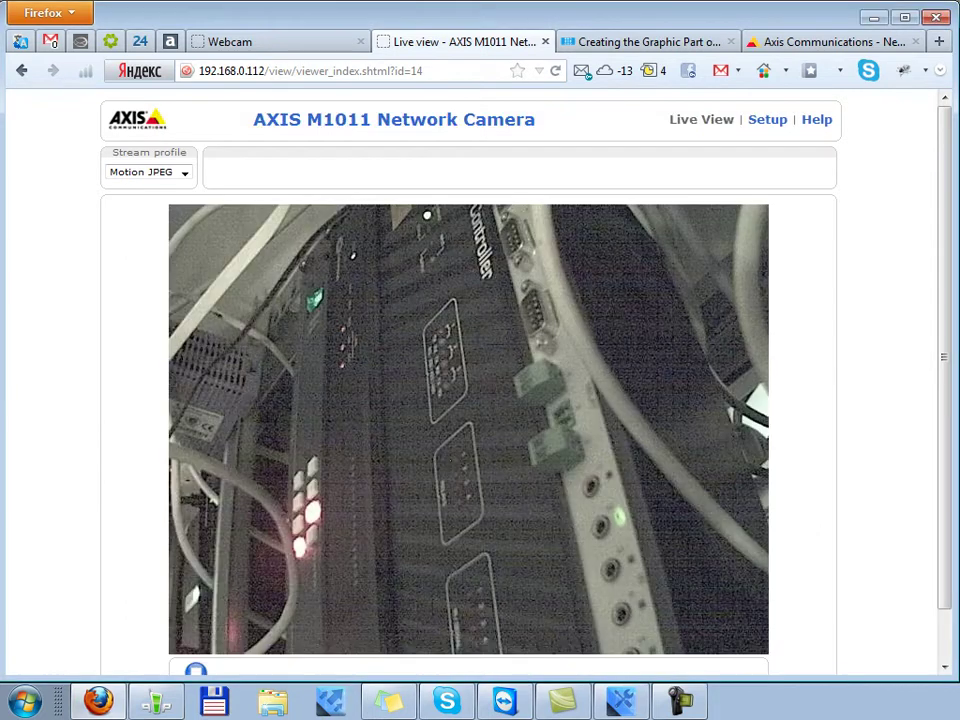
pyautogui.click(620, 700)
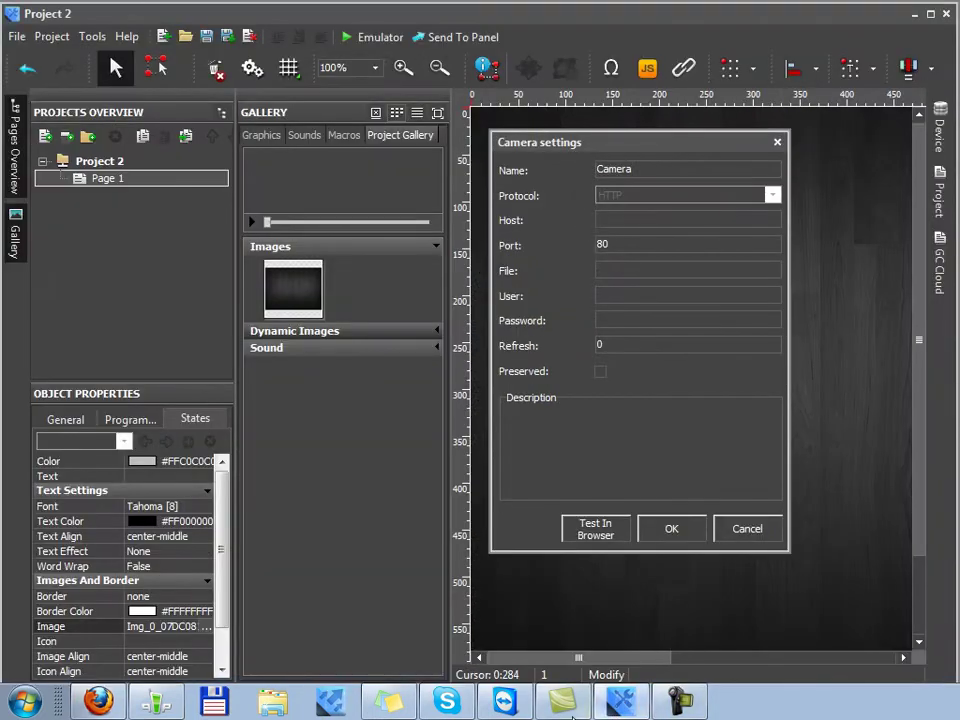
# Set the Host to 192.168.0.112 by pasting the stream address and trimming it
pyautogui.click(643, 220)
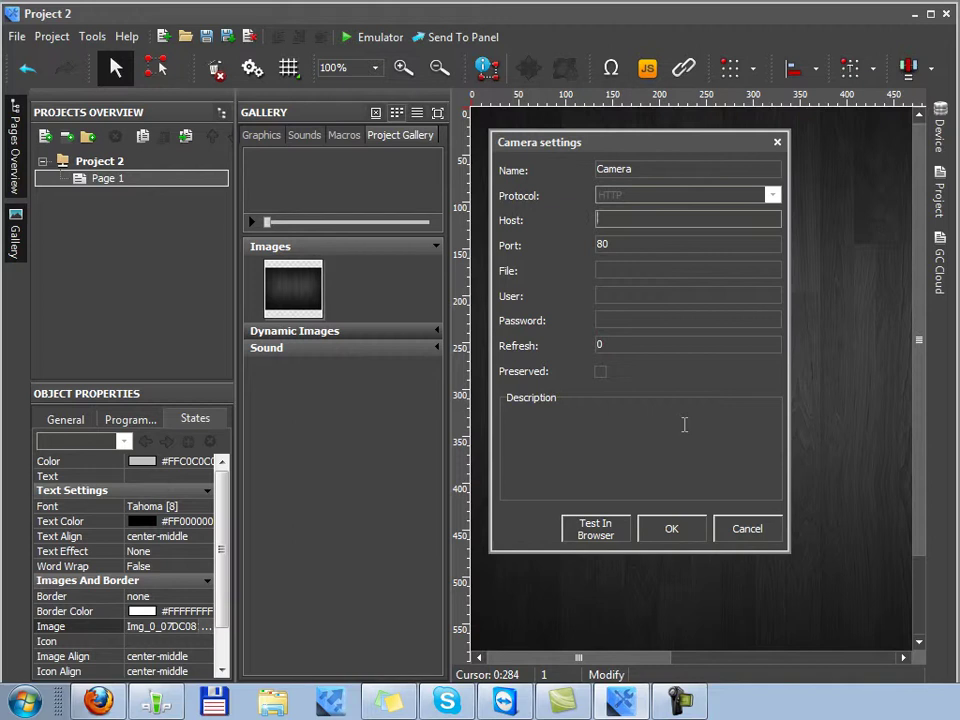
pyautogui.hotkey('ctrl', 'v')
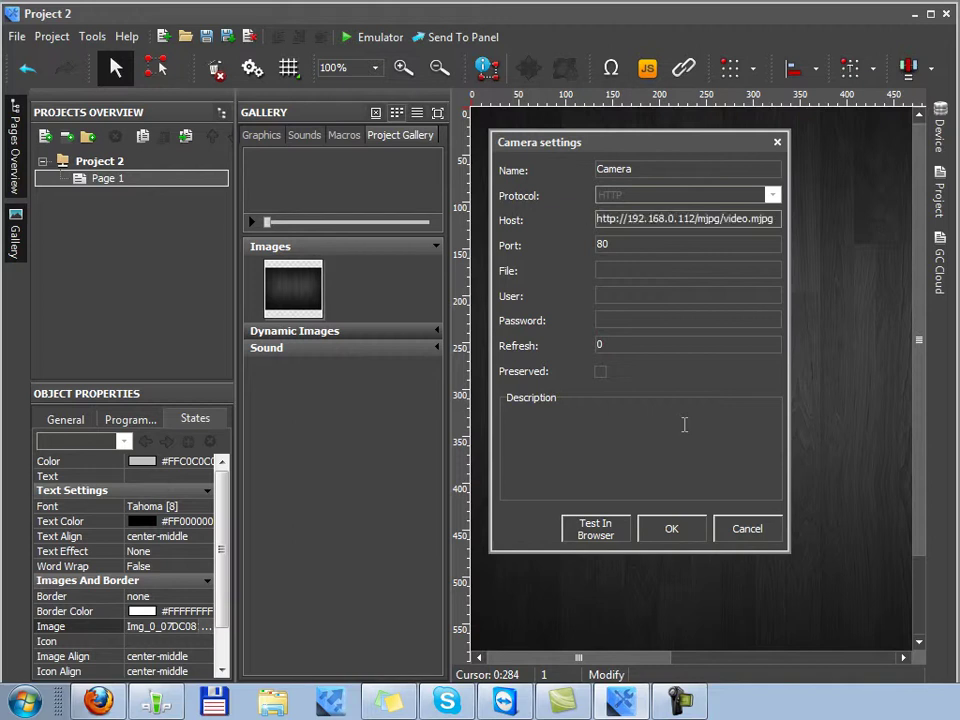
pyautogui.moveTo(629, 218); pyautogui.dragTo(512, 226)
pyautogui.press('BackSpace')
pyautogui.moveTo(665, 218); pyautogui.dragTo(760, 252)
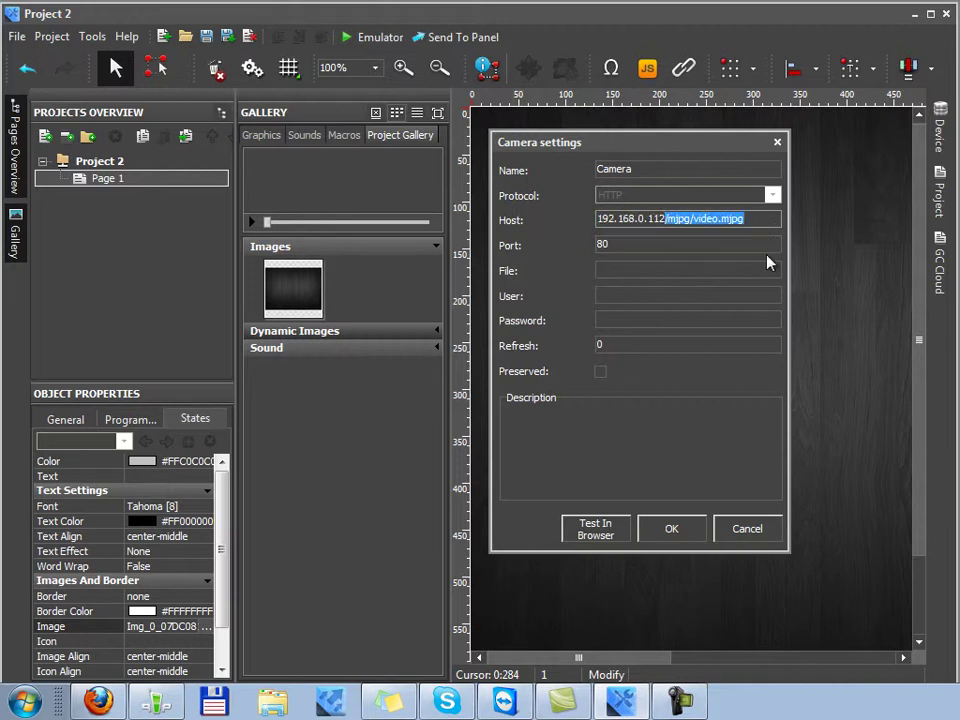
pyautogui.press('BackSpace')
pyautogui.moveTo(679, 218); pyautogui.dragTo(574, 240)
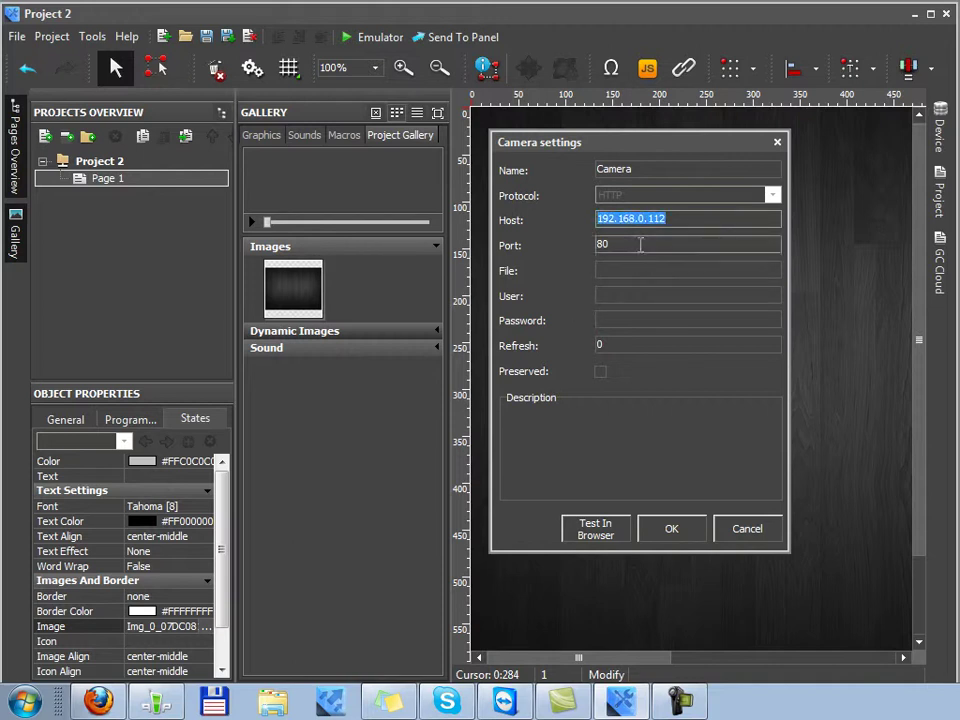
pyautogui.press('Tab')
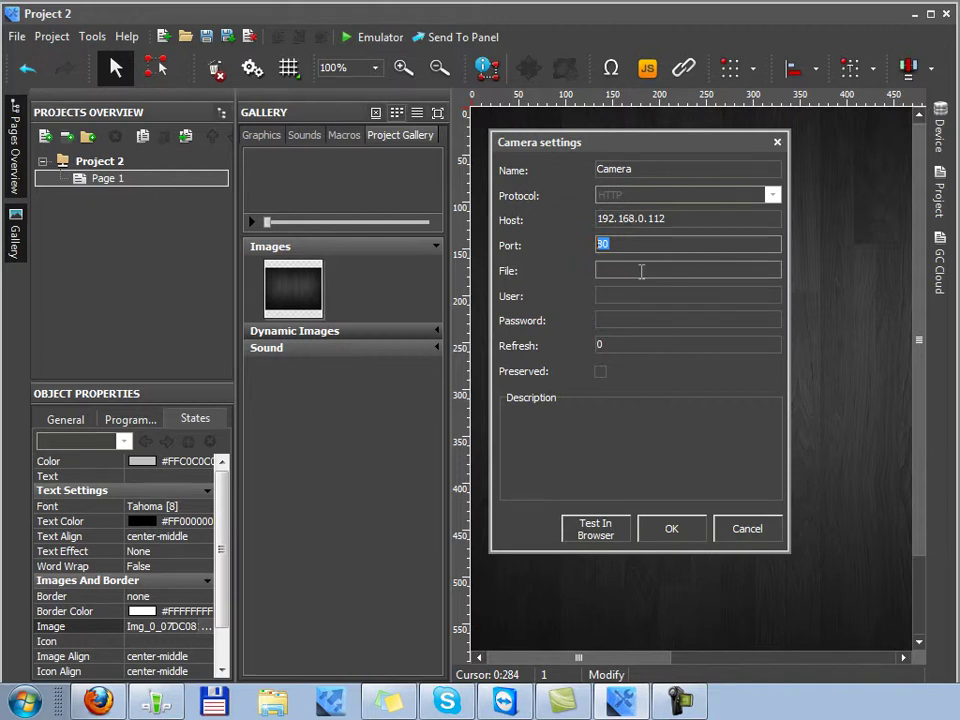
# Set the File field to mjpg/video.mjpg from the pasted stream address
pyautogui.click(646, 268)
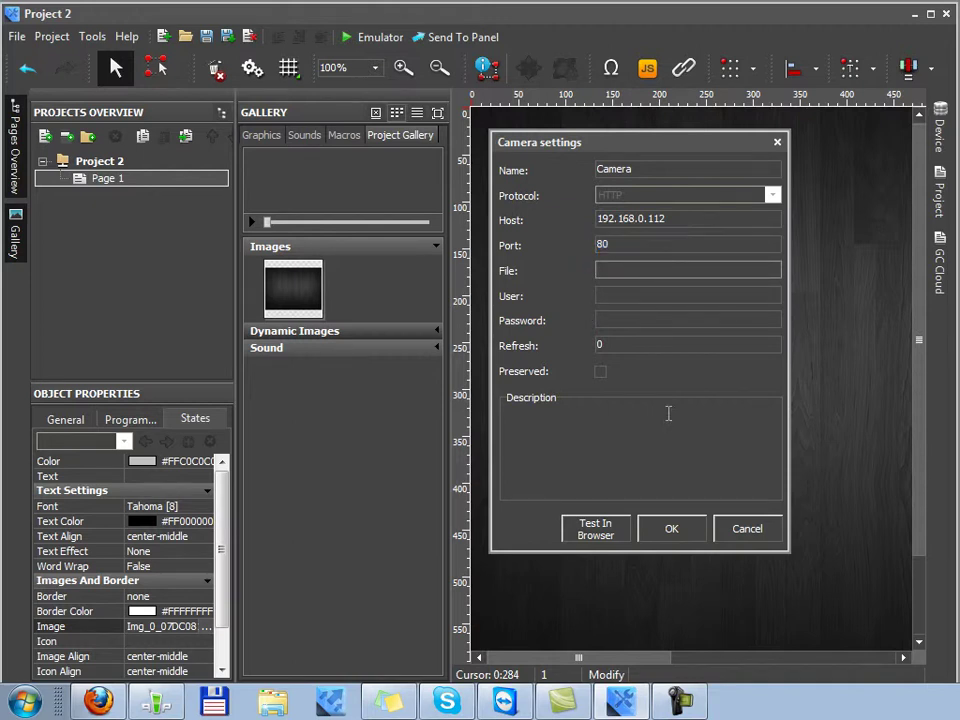
pyautogui.hotkey('ctrl', 'v')
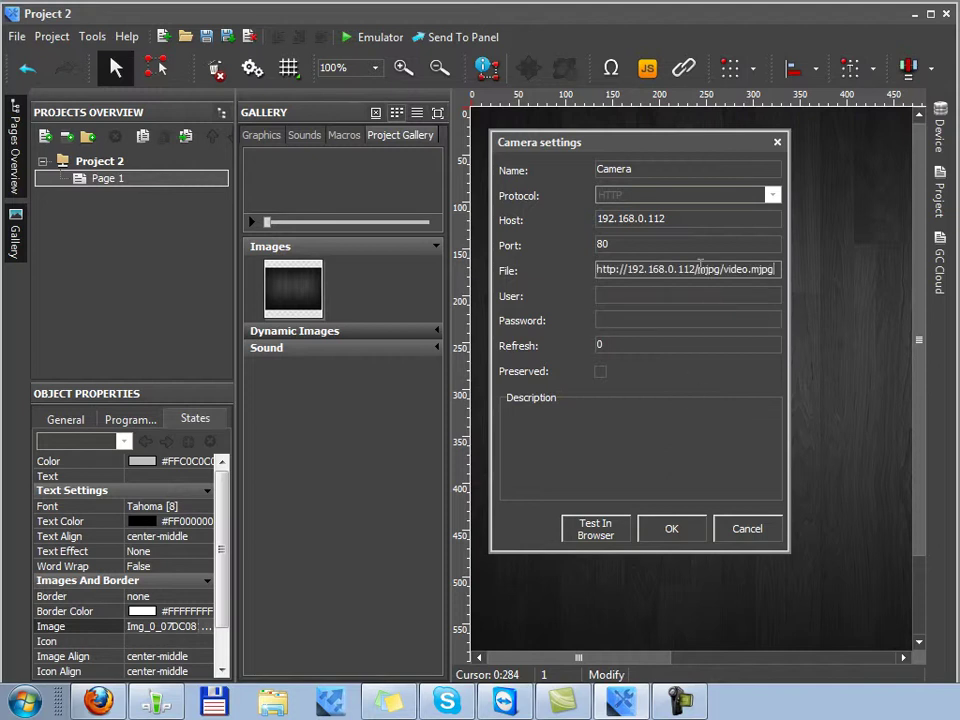
pyautogui.moveTo(697, 269); pyautogui.dragTo(560, 269)
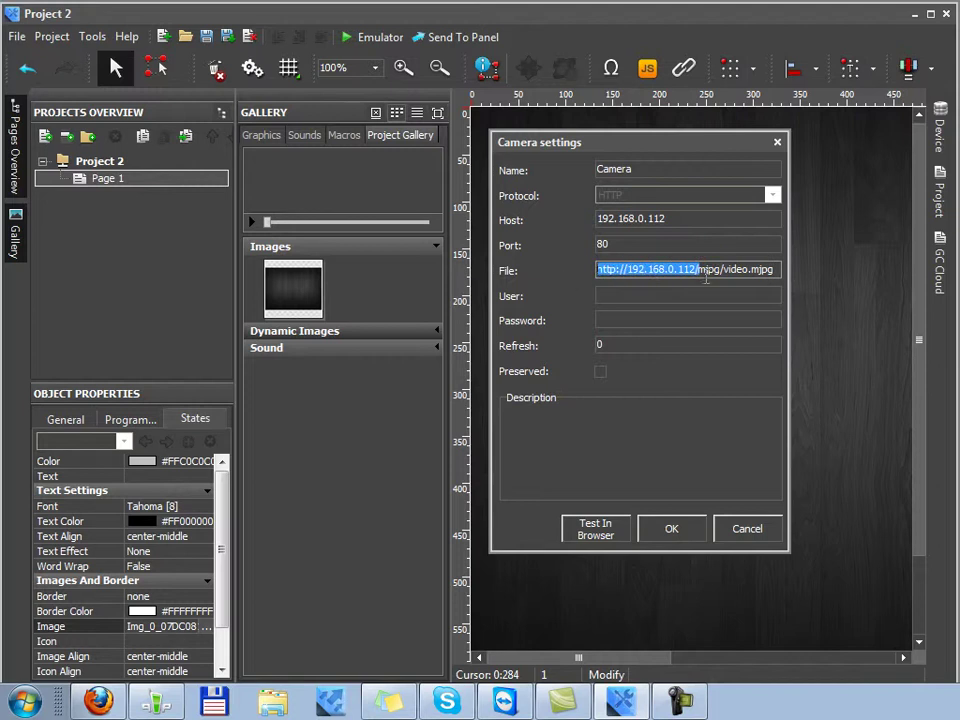
pyautogui.press('BackSpace')
# Enter the camera's login user name and password, then fill in the refresh interval
pyautogui.click(639, 294)
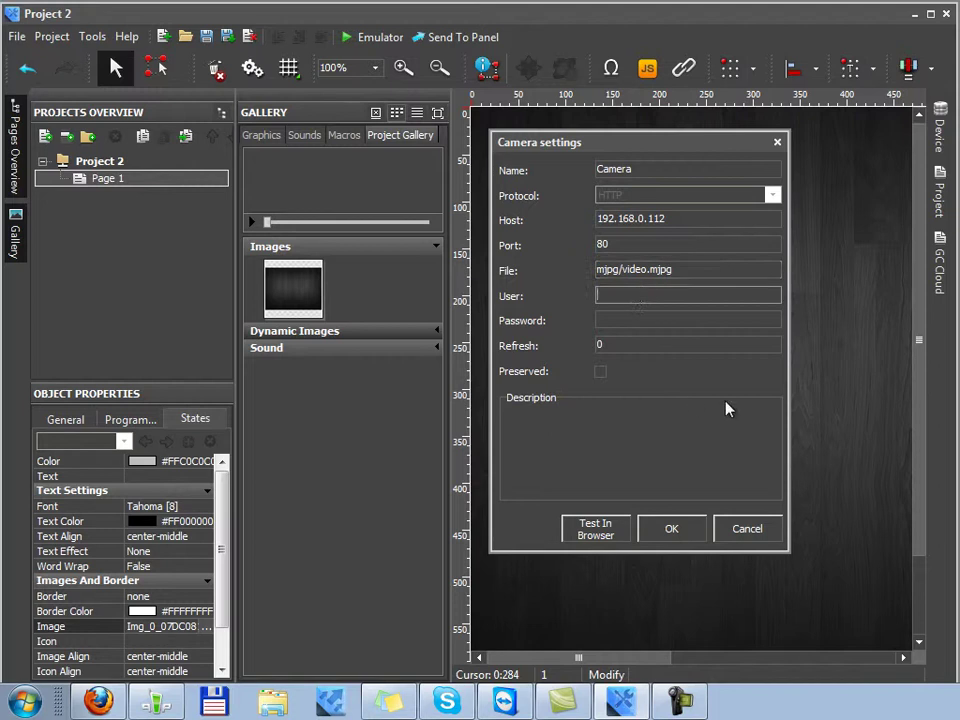
pyautogui.click(662, 318)
pyautogui.hotkey('shift', 'Tab')
pyautogui.write('viewer')
pyautogui.press('BackSpace')
pyautogui.press('BackSpace')
pyautogui.press('BackSpace')
pyautogui.press('BackSpace')
pyautogui.press('BackSpace')
pyautogui.press('BackSpace')
pyautogui.write('root')
pyautogui.press('Tab')
pyautogui.write('pass')
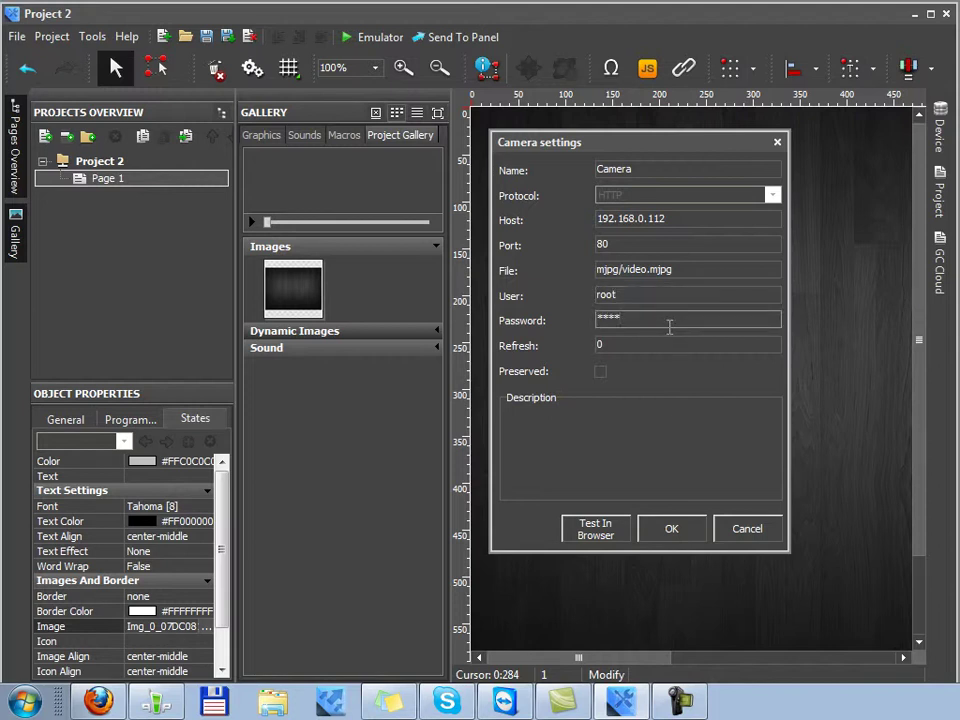
pyautogui.press('Tab')
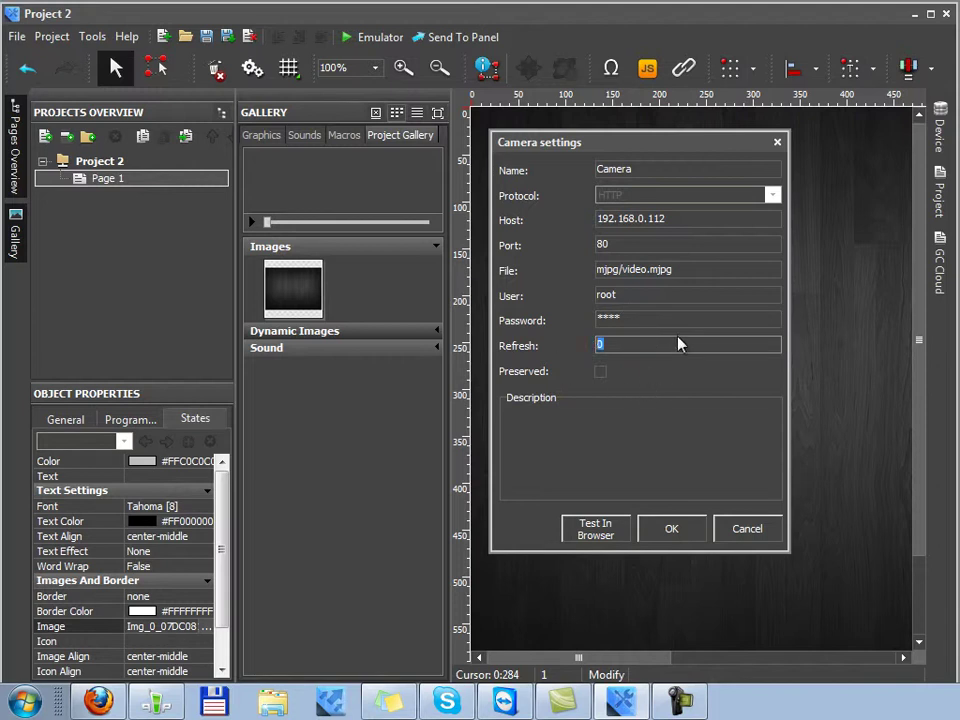
pyautogui.write('1')
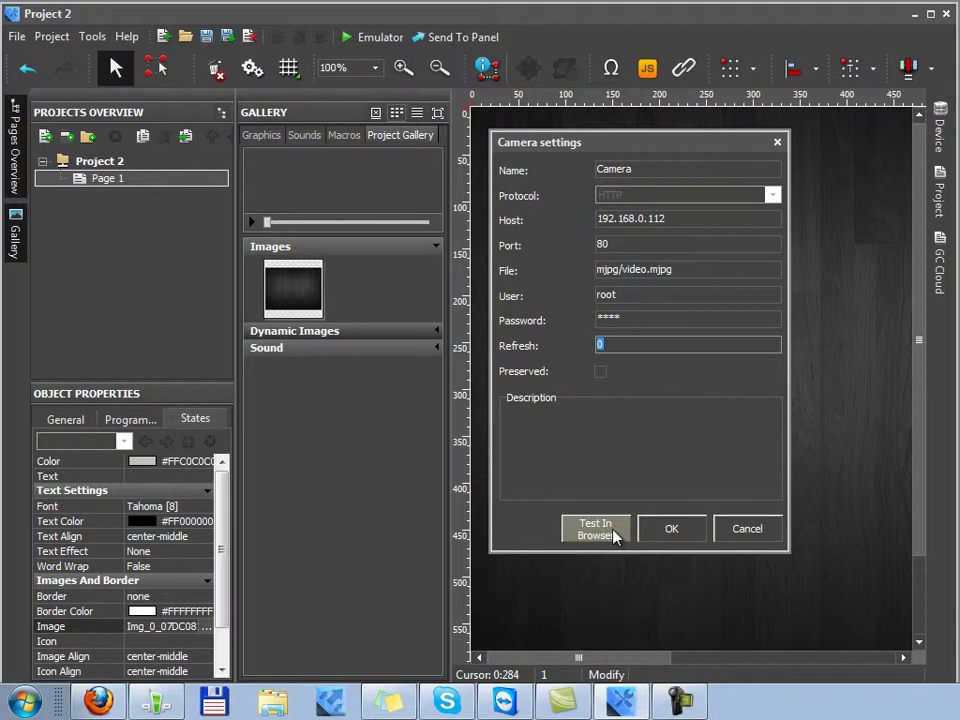
# Test the 192.168.0.112/mjpg/video.mjpg stream in Firefox, then close the test and minimize the browser
pyautogui.click(615, 537)
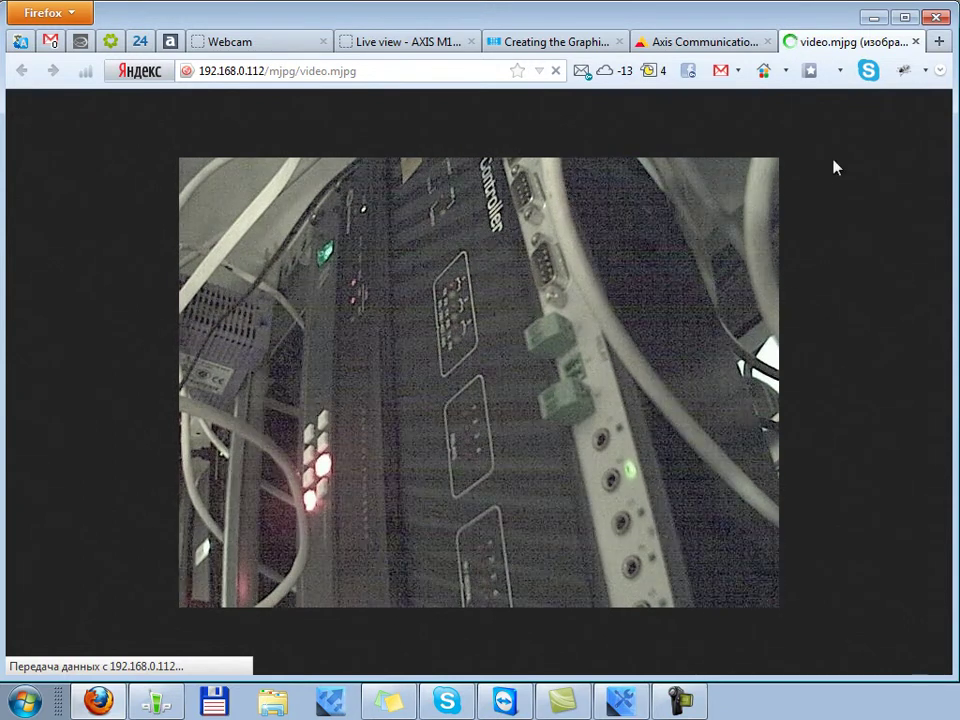
pyautogui.click(916, 42)
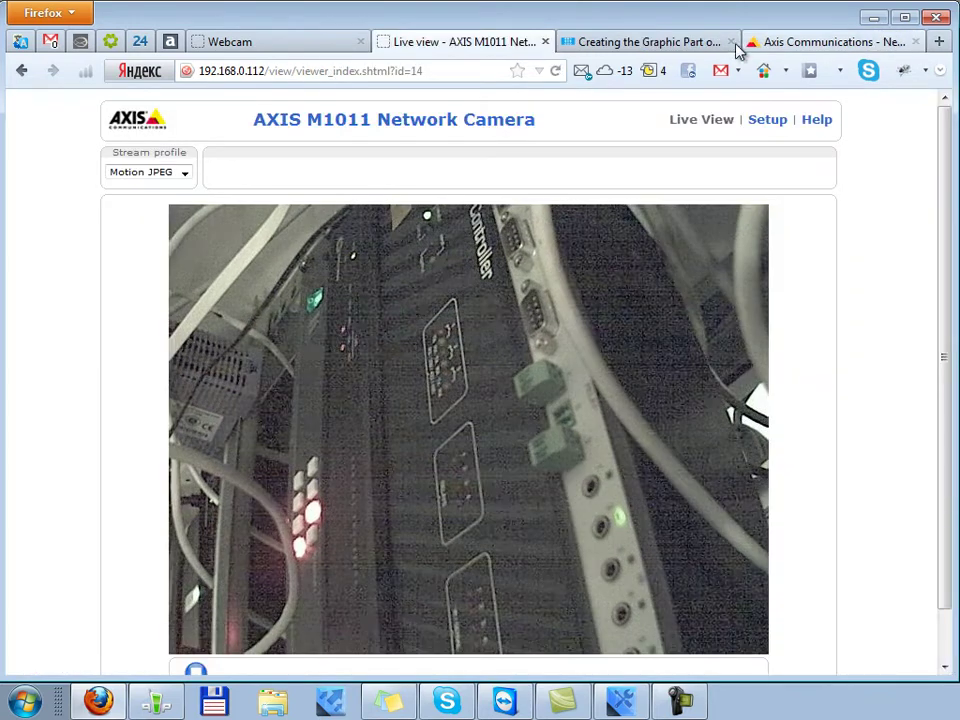
pyautogui.click(790, 41)
pyautogui.click(870, 18)
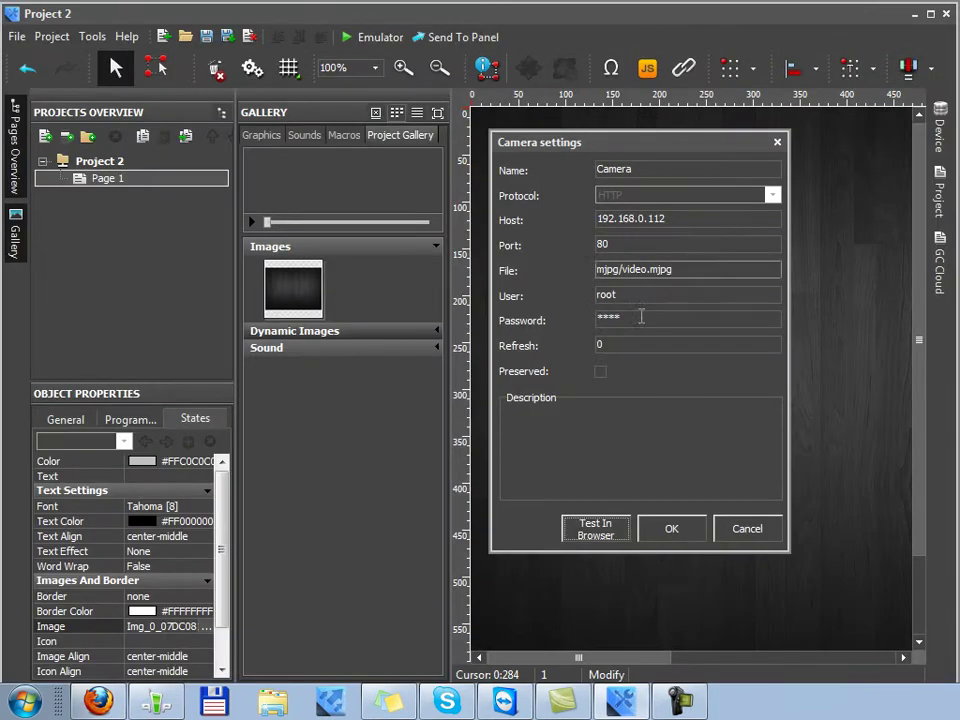
# Confirm the Camera settings and select the new Camera dynamic image in the gallery
pyautogui.click(676, 535)
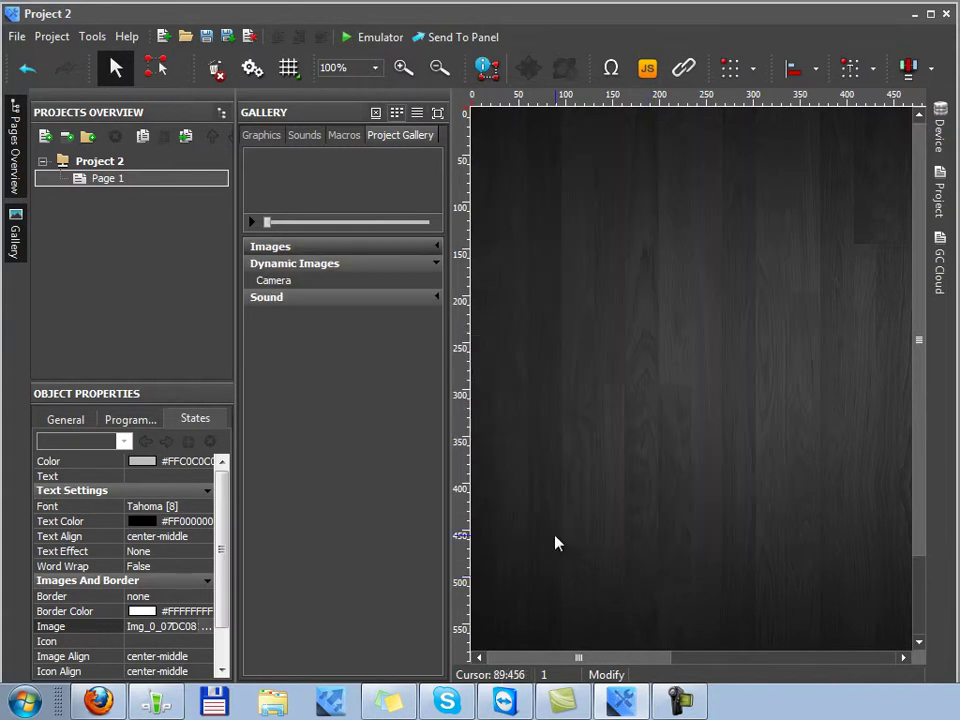
pyautogui.click(338, 283)
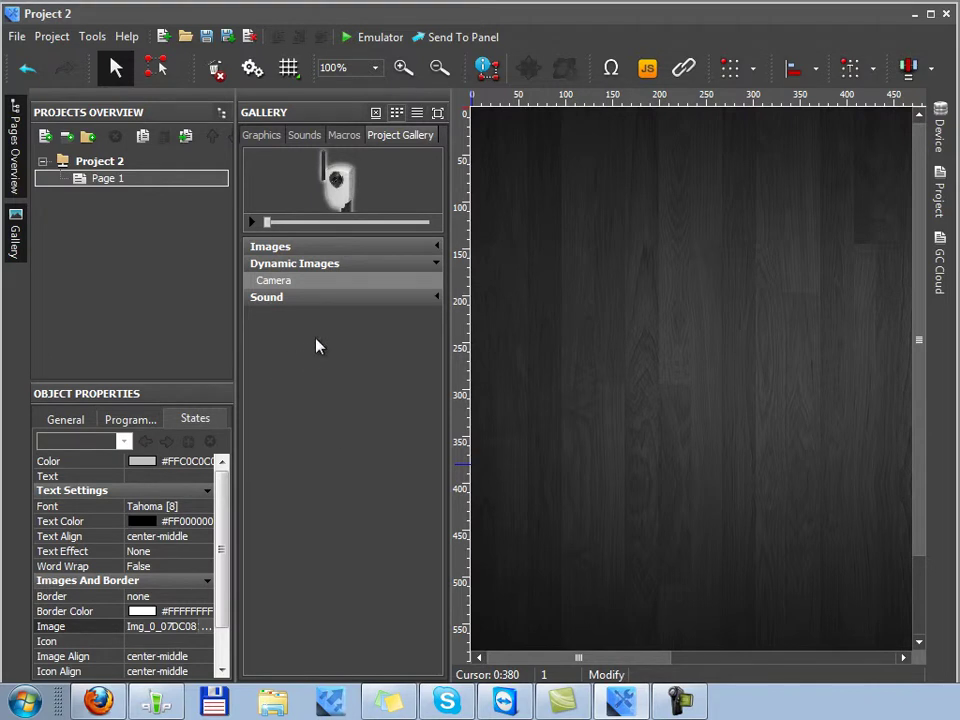
# Draw a new button item near the top-left of Page 1
pyautogui.click(155, 67)
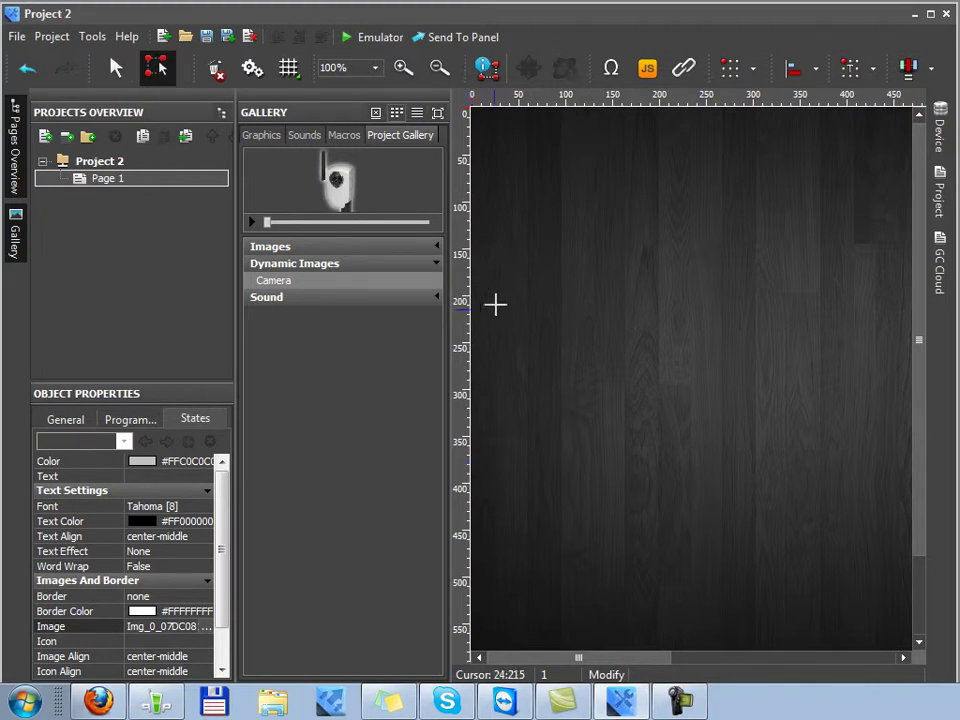
pyautogui.moveTo(495, 134); pyautogui.dragTo(853, 394)
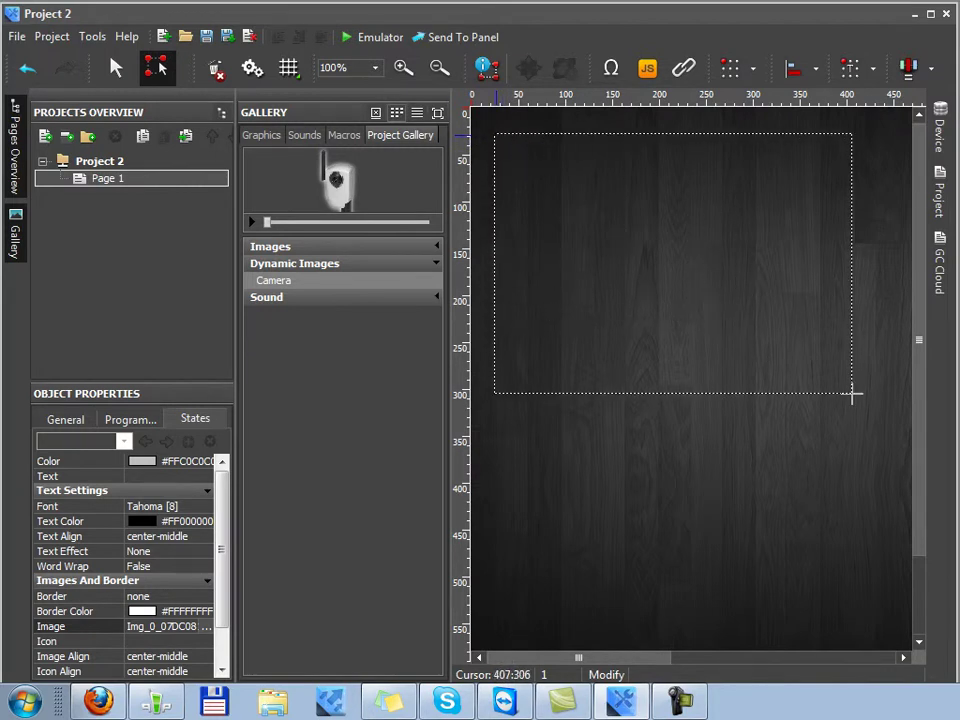
pyautogui.moveTo(853, 393); pyautogui.dragTo(855, 416)
pyautogui.click(62, 419)
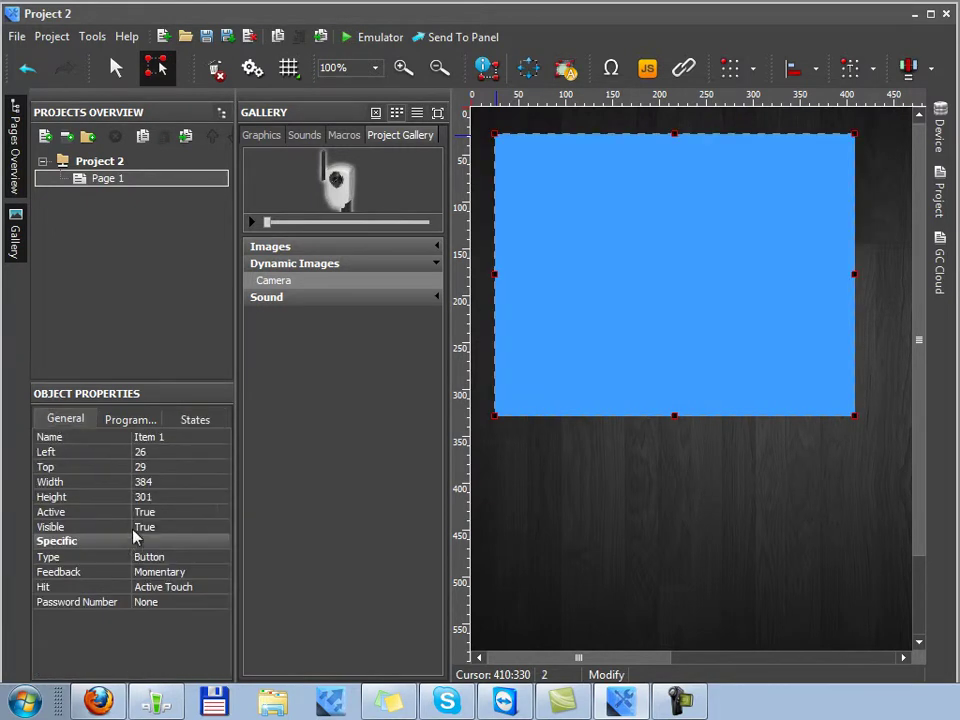
# Set the item's width to 320 and height to 240
pyautogui.click(180, 482)
pyautogui.write('320')
pyautogui.press('Tab')
pyautogui.write('240')
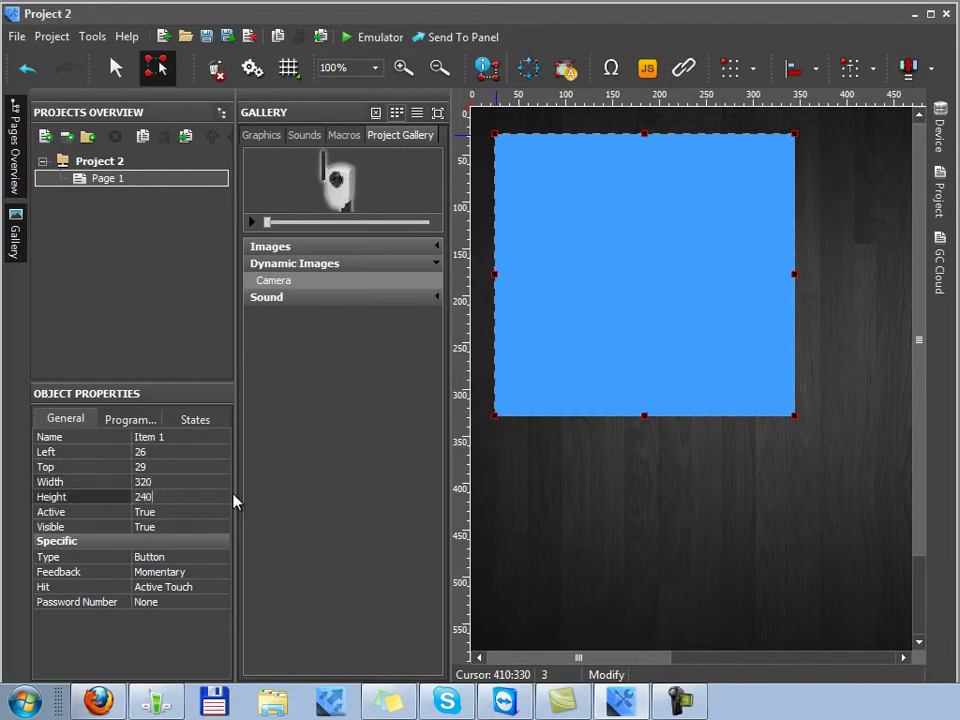
pyautogui.press('Return')
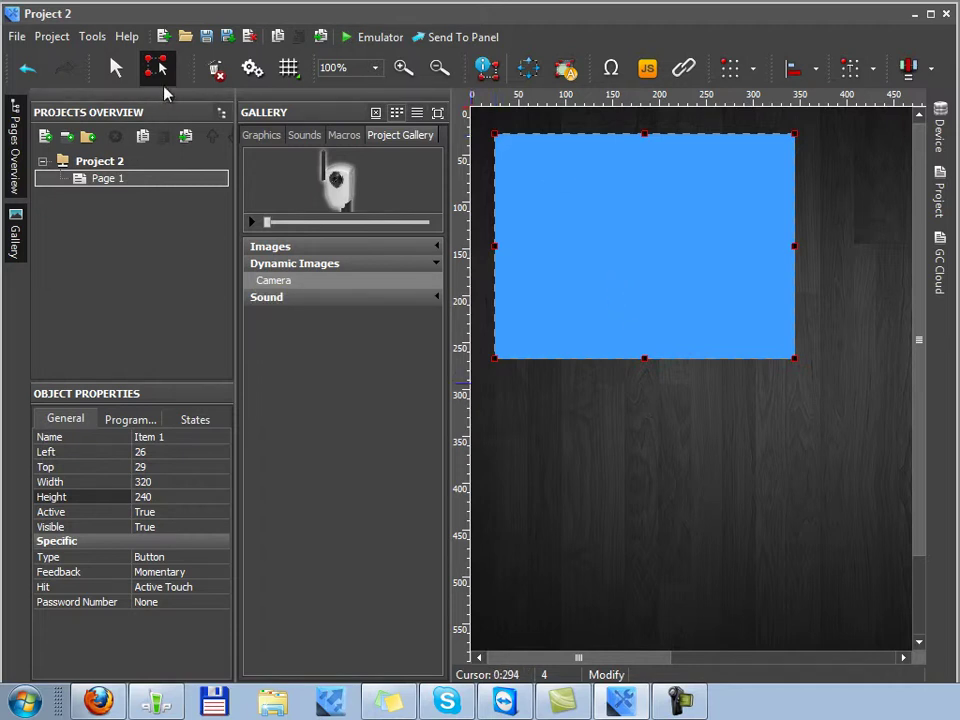
# Return to Selection mode and delete State 2 so Item 1 keeps one state
pyautogui.rightClick(558, 182)
pyautogui.click(596, 195)
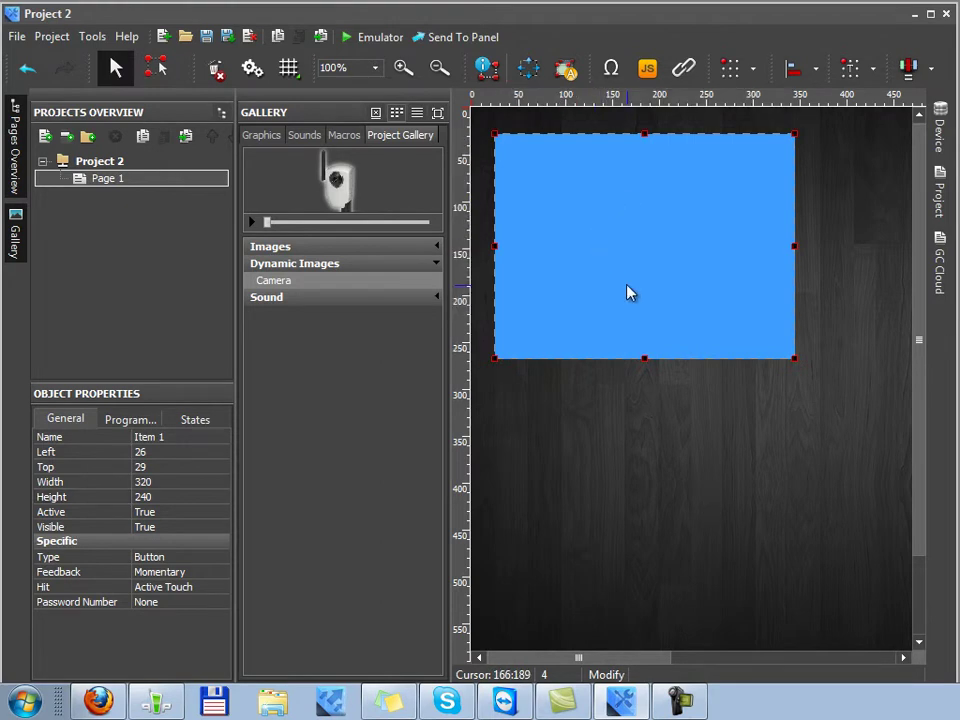
pyautogui.click(195, 419)
pyautogui.click(166, 441)
pyautogui.click(210, 441)
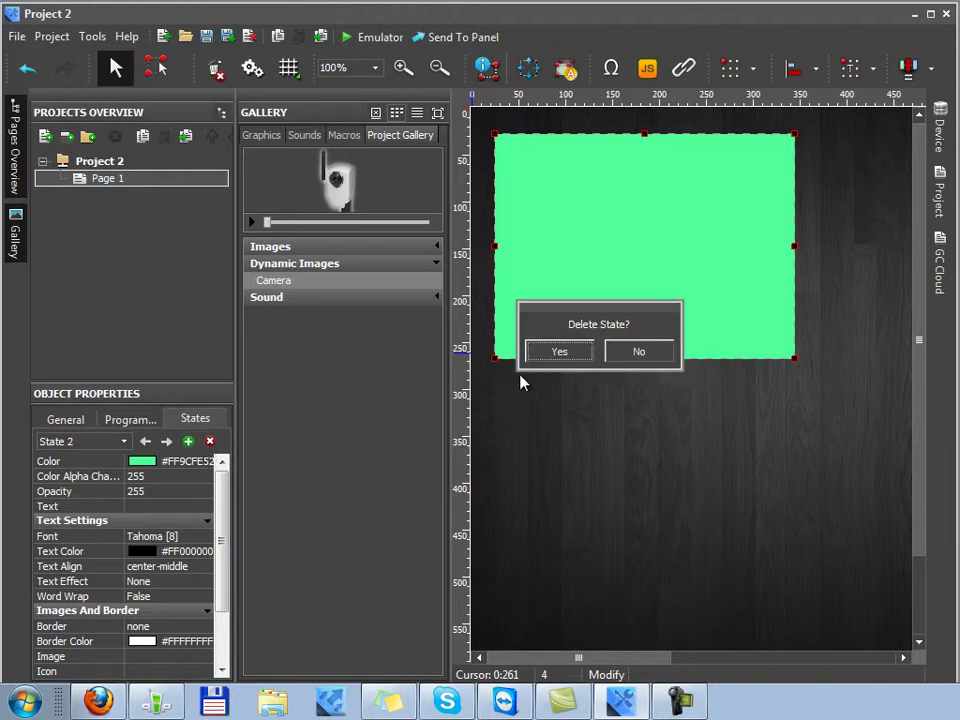
pyautogui.click(555, 355)
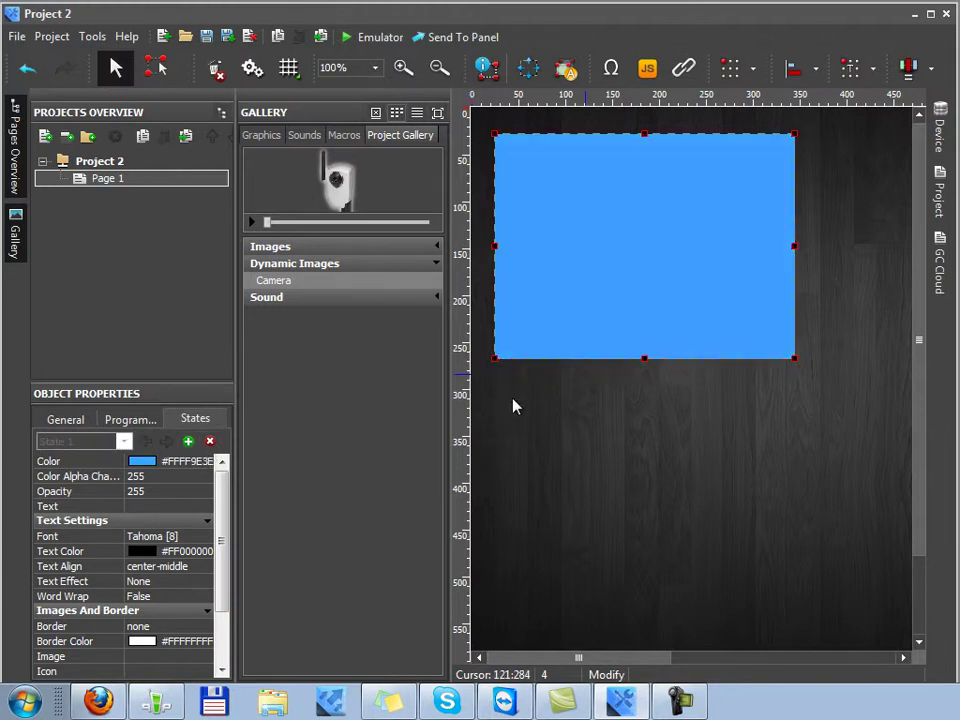
# Set Item 1's Hit to Pass Through and drag the Gallery's Camera dynamic image onto it
pyautogui.click(77, 422)
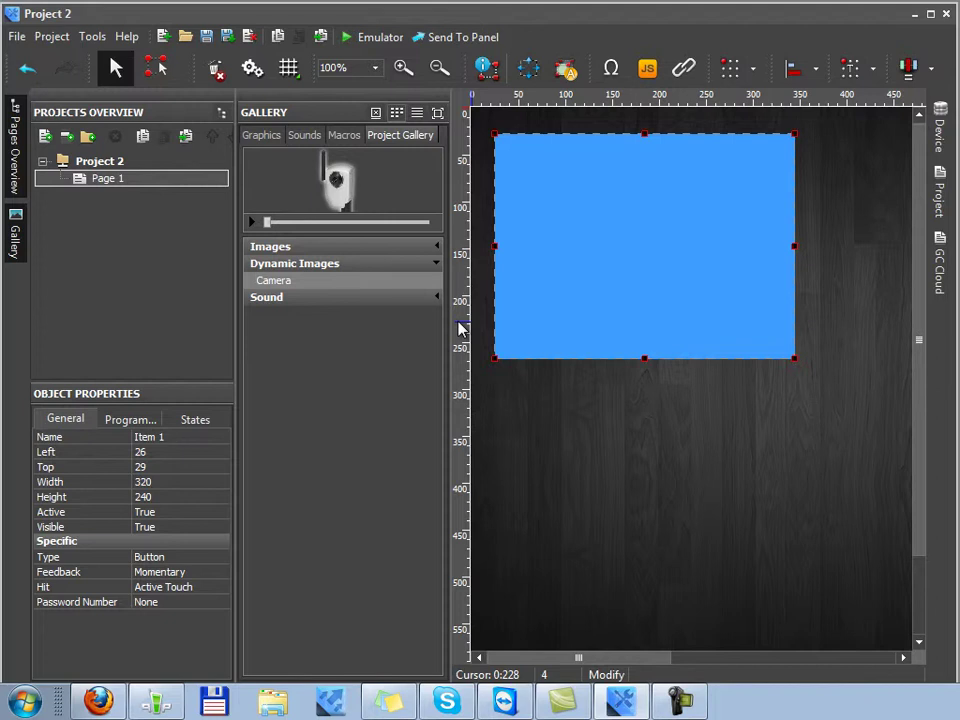
pyautogui.click(165, 587)
pyautogui.click(170, 617)
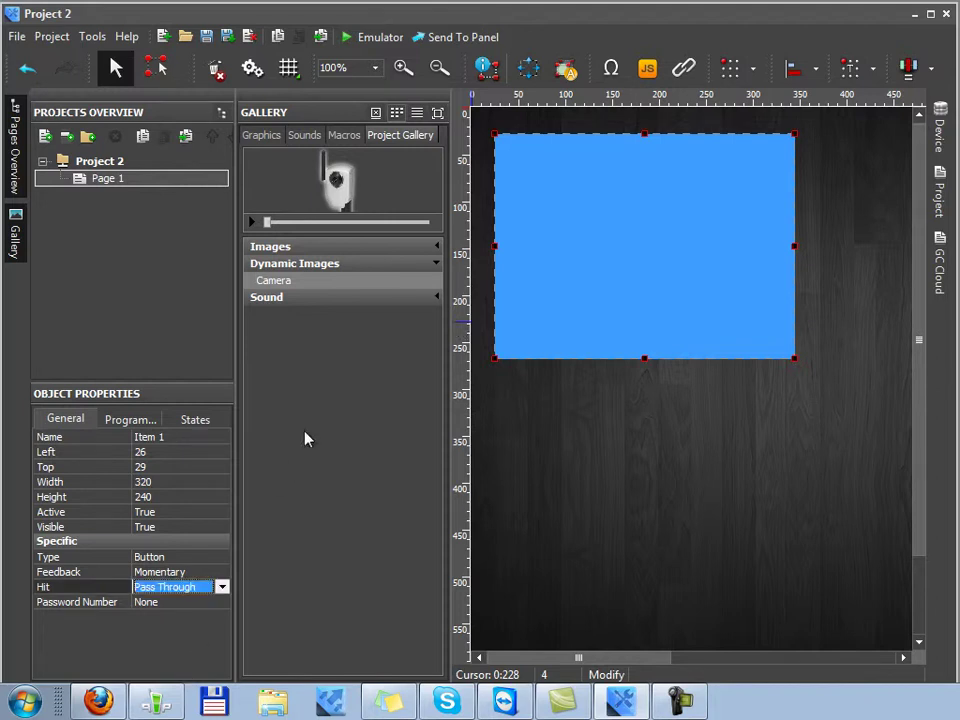
pyautogui.moveTo(325, 290); pyautogui.dragTo(597, 293)
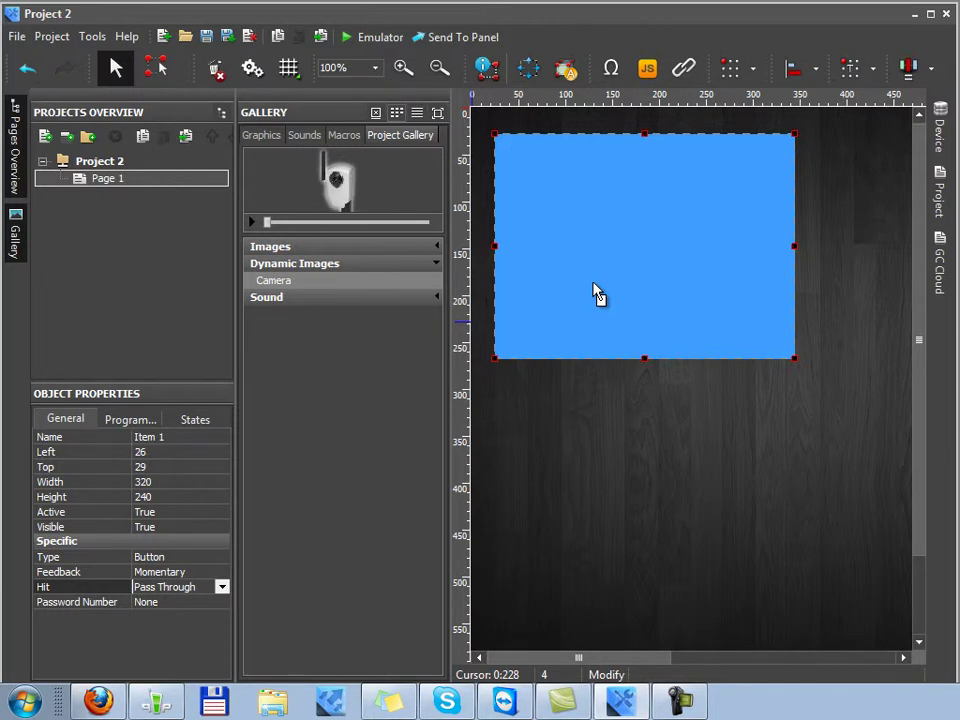
pyautogui.moveTo(597, 293); pyautogui.dragTo(596, 291)
# Verify Item 1's state Image reads Camera, then save and run the project in the Emulator
pyautogui.click(187, 421)
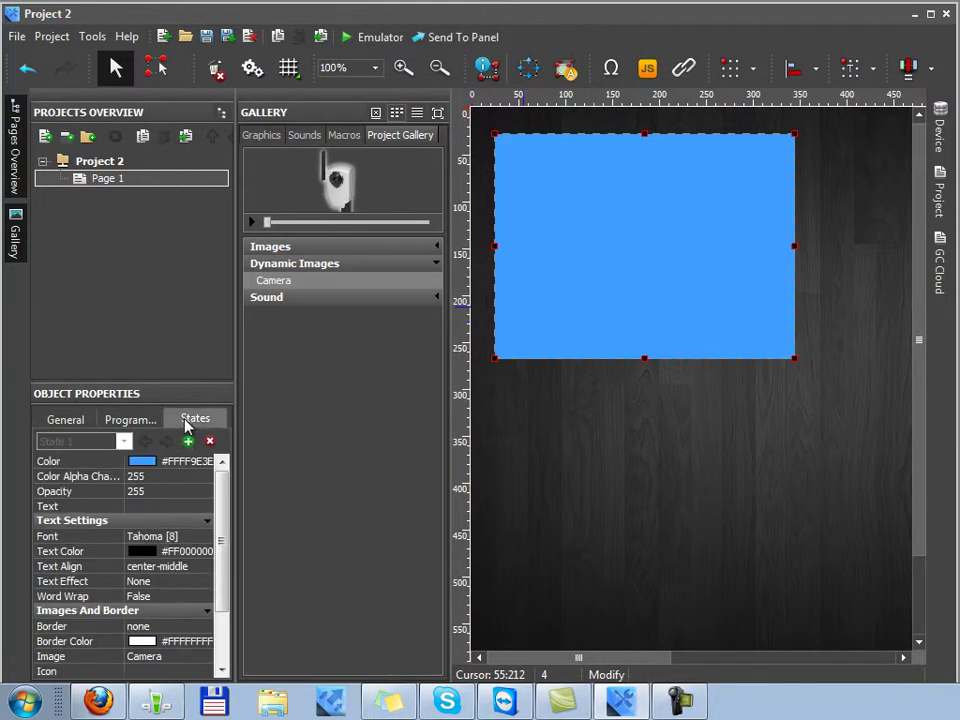
pyautogui.moveTo(223, 572); pyautogui.dragTo(224, 615)
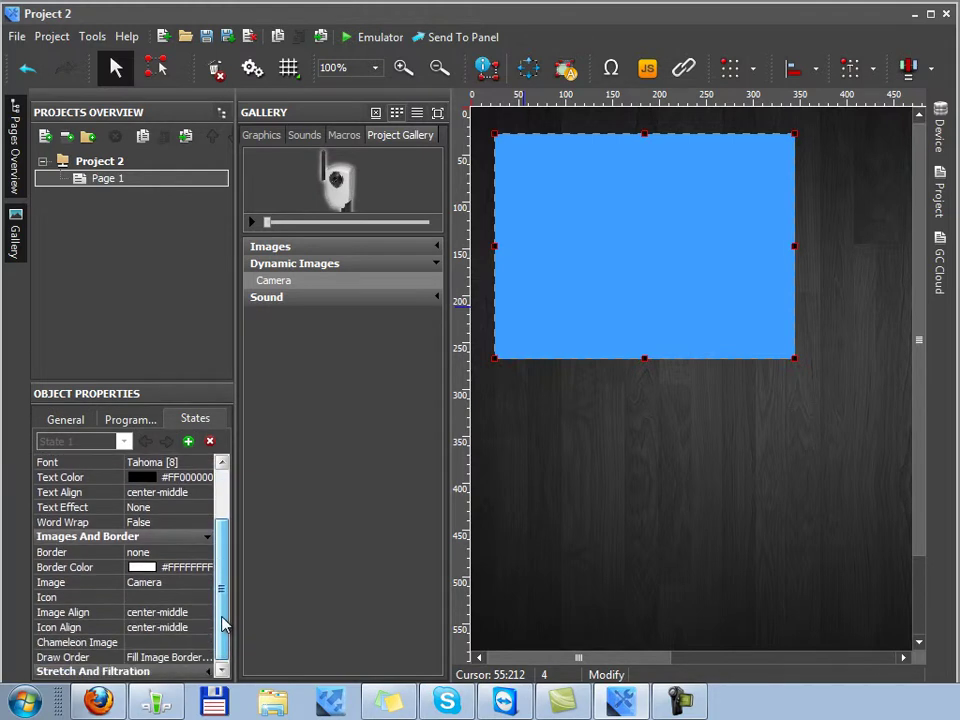
pyautogui.click(178, 582)
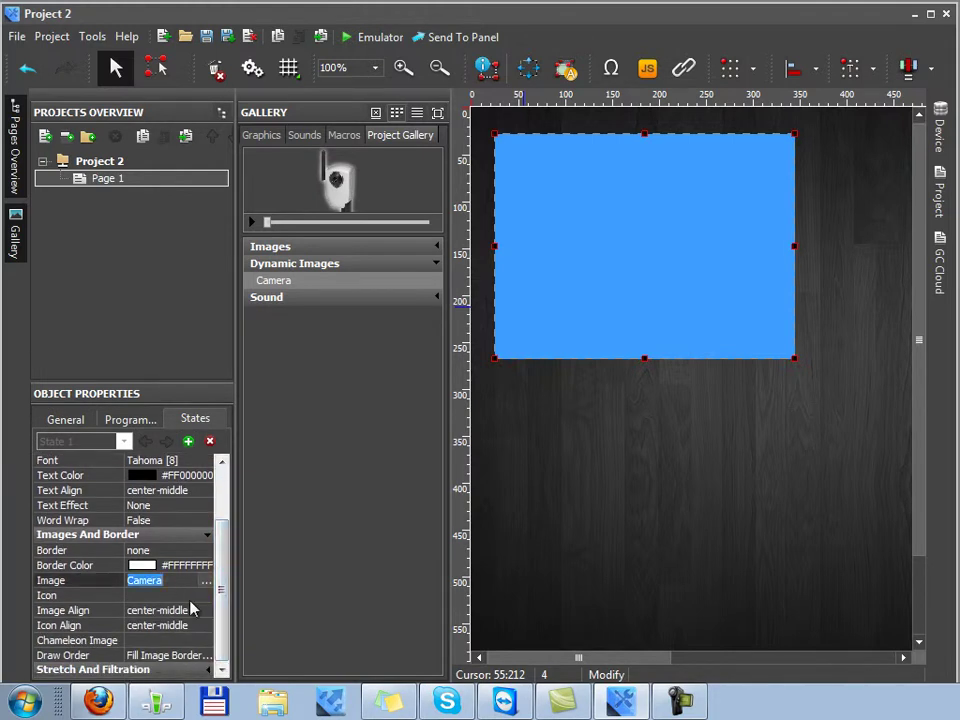
pyautogui.click(703, 315)
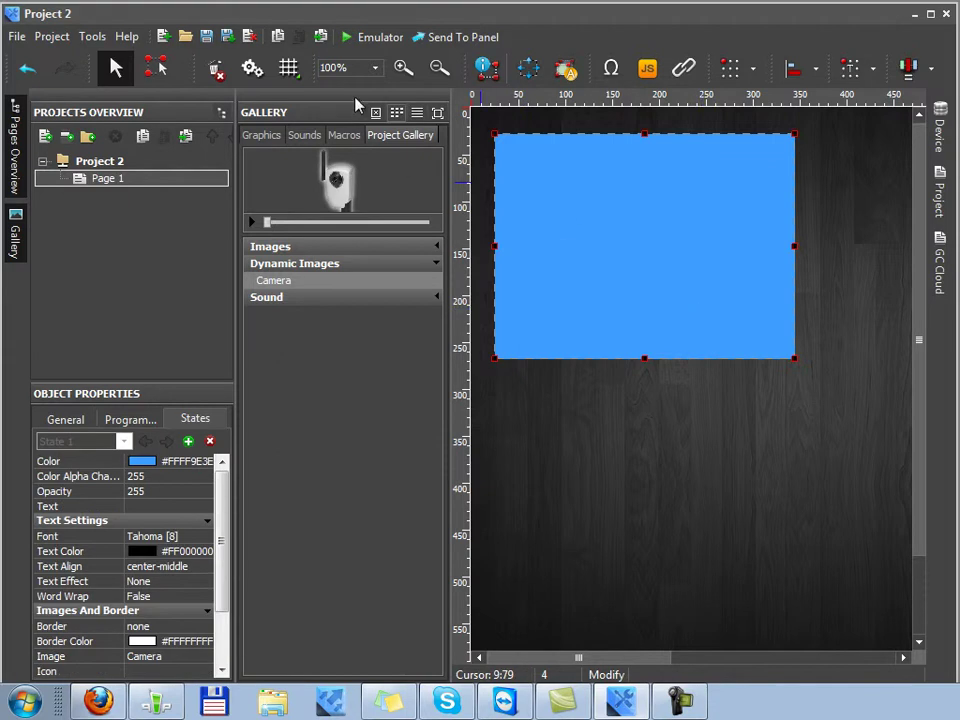
pyautogui.click(372, 40)
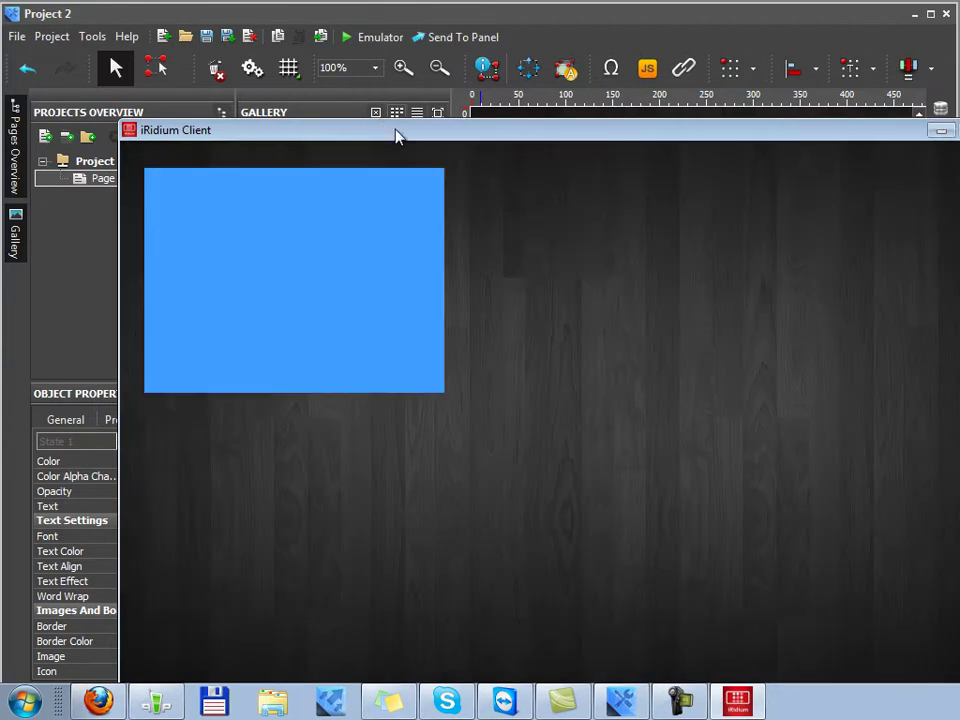
# Reposition the iRidium Client window to watch the live camera feed, then close the emulator
pyautogui.moveTo(394, 135); pyautogui.dragTo(290, 64)
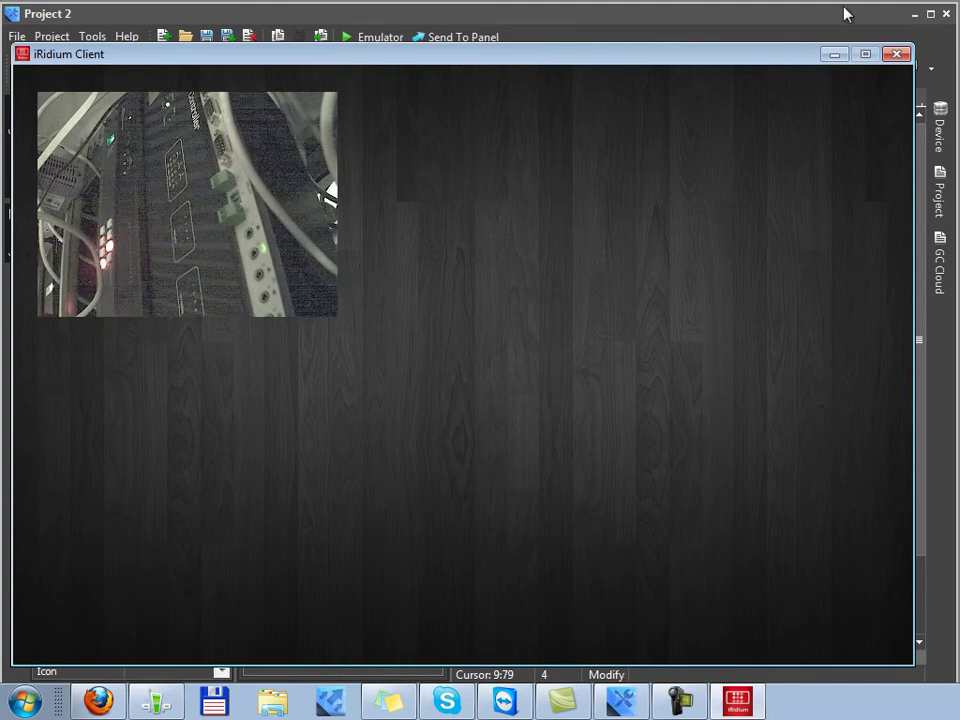
pyautogui.click(900, 53)
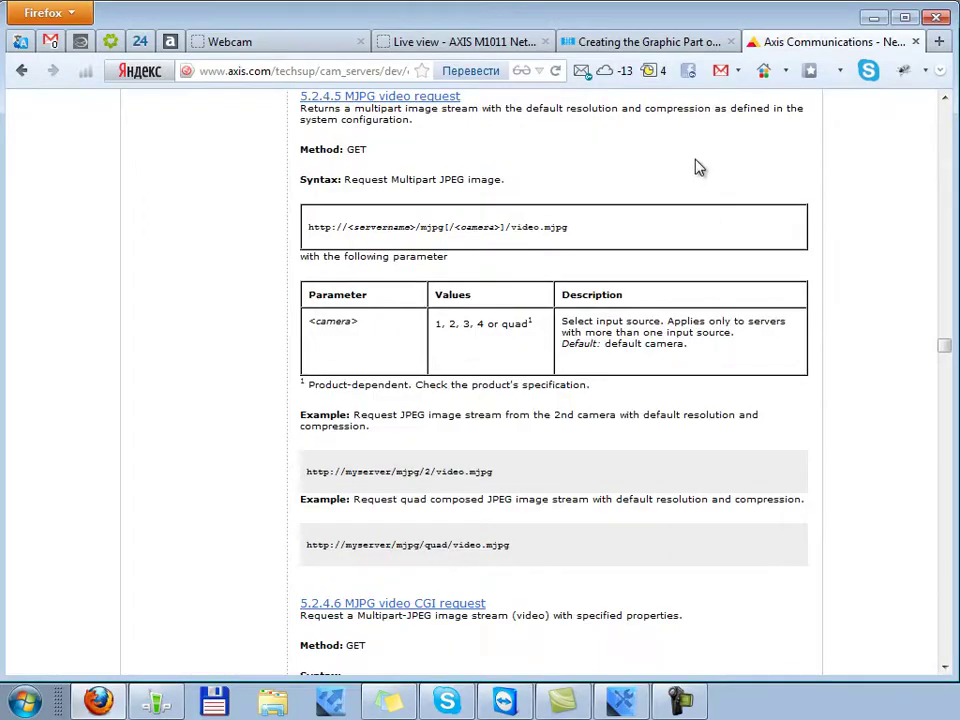
# Switch to the iRidium wiki page and highlight the MJPG and JPEG formats
pyautogui.click(574, 45)
pyautogui.scroll(5, 687, 562)
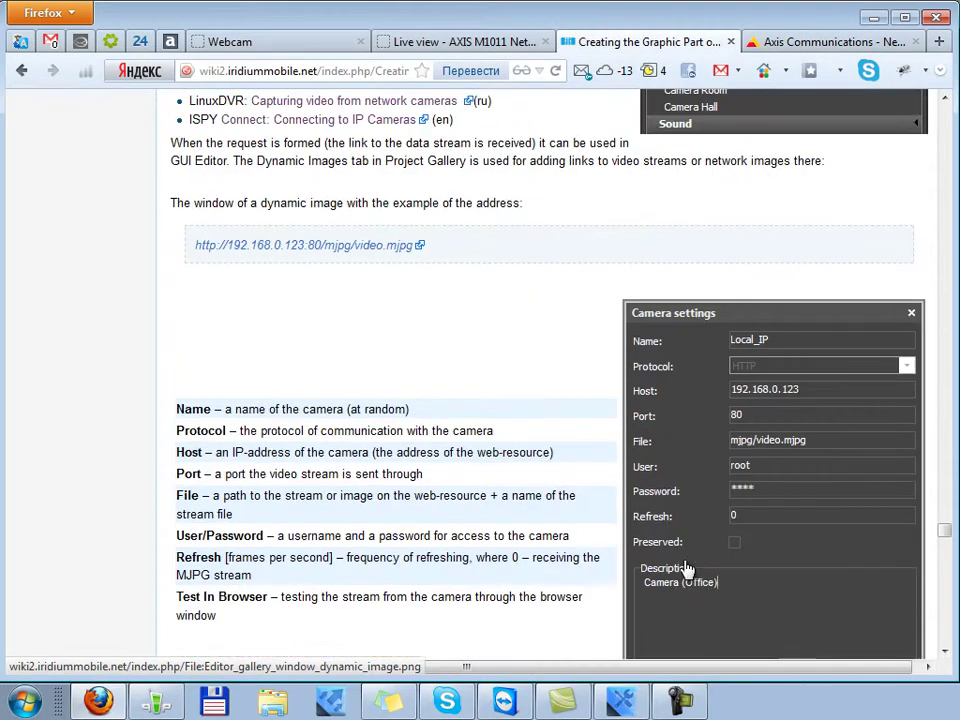
pyautogui.scroll(4, 687, 569)
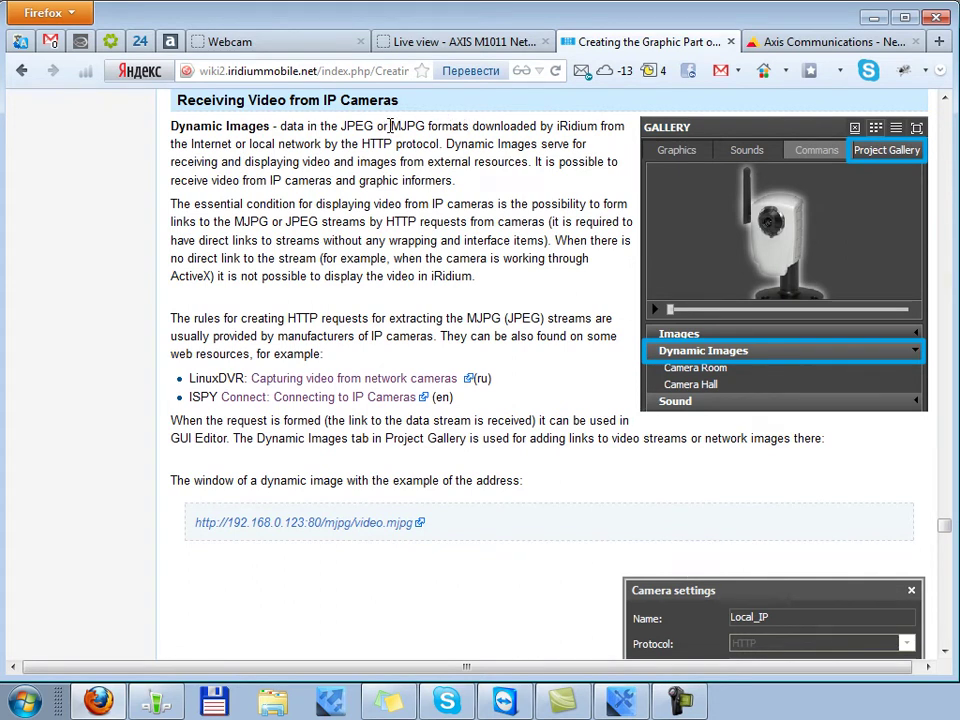
pyautogui.moveTo(391, 126); pyautogui.dragTo(430, 124)
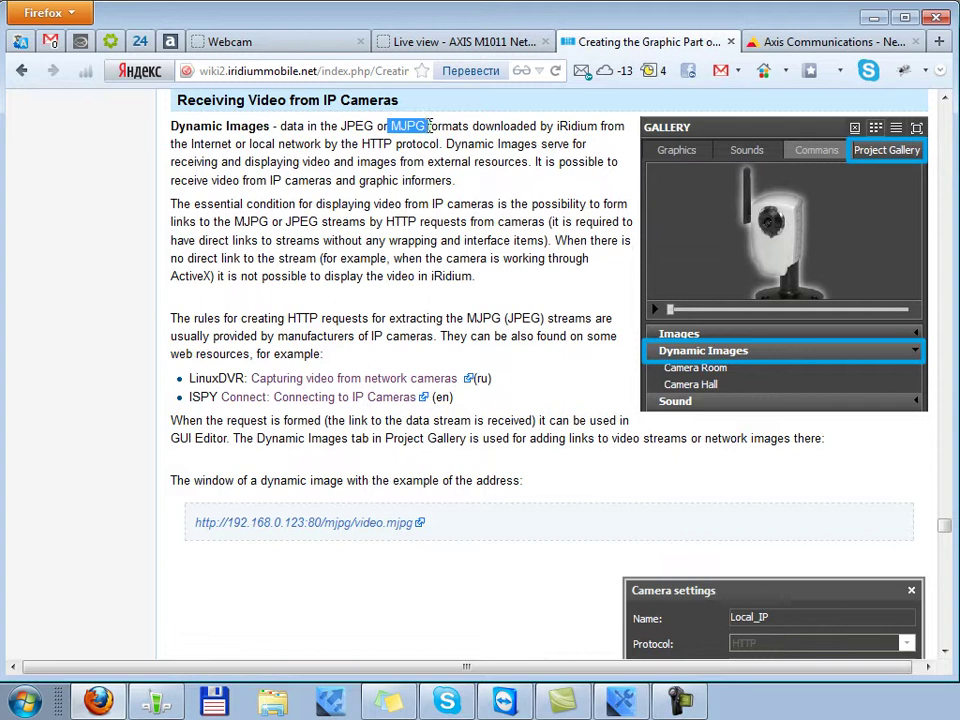
pyautogui.click(456, 126)
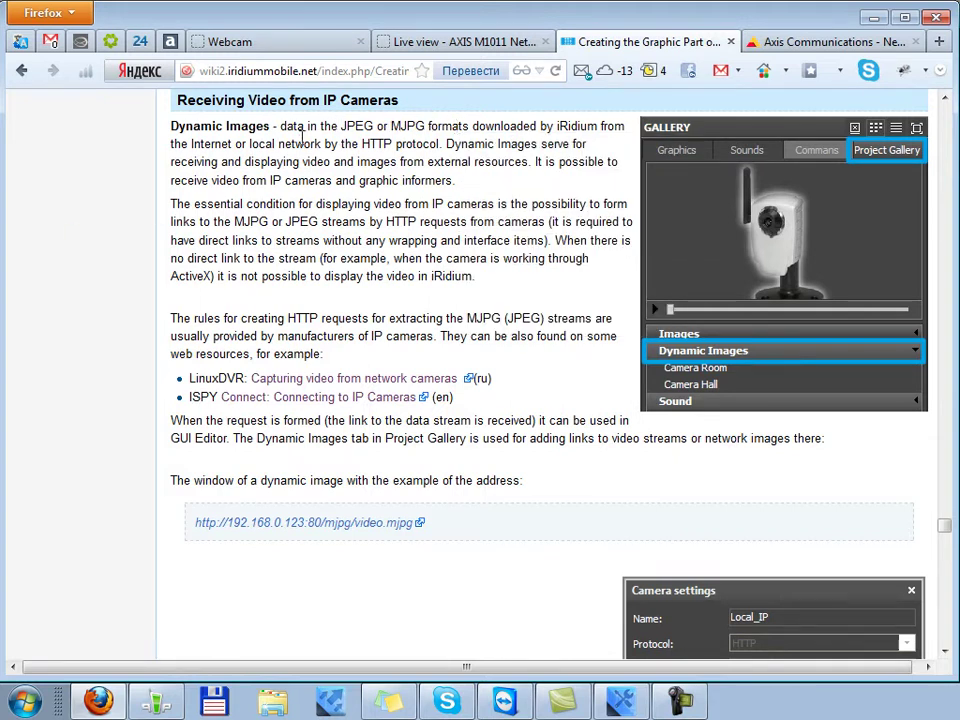
pyautogui.moveTo(339, 126); pyautogui.dragTo(374, 123)
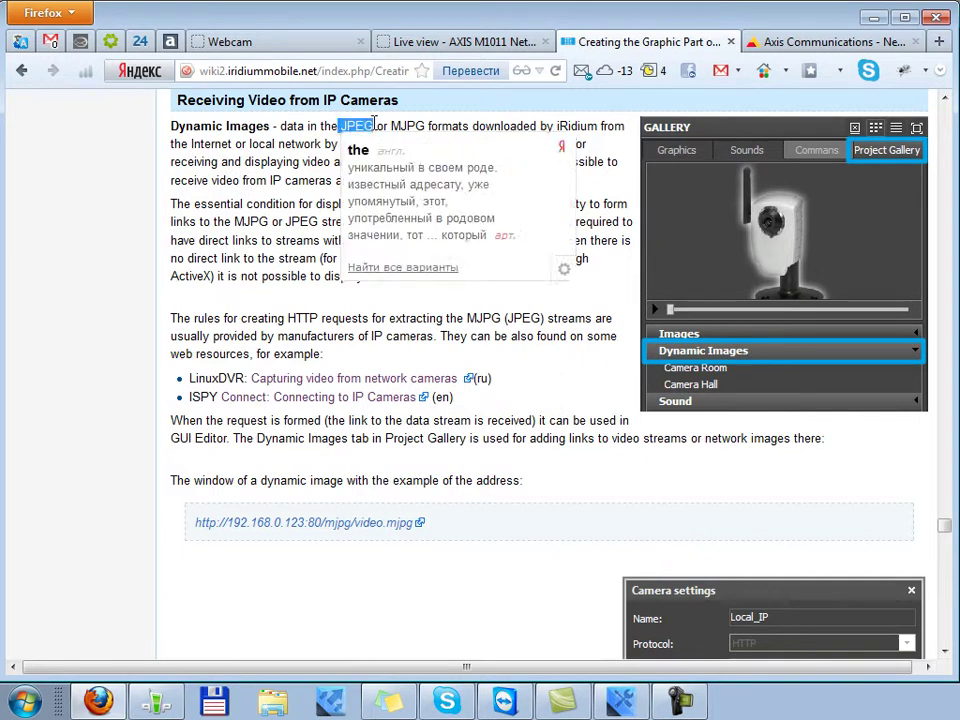
# Scroll the Receiving Video from IP Cameras section and highlight the LinuxDVR and ISPY links
pyautogui.scroll(-10, 6, 279)
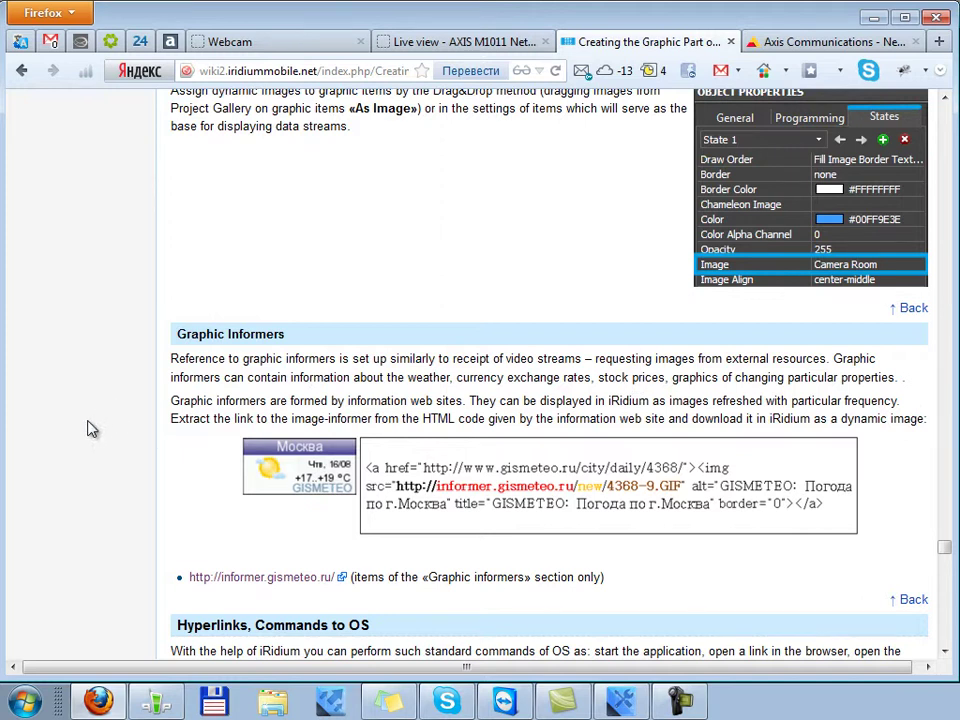
pyautogui.scroll(1, 93, 450)
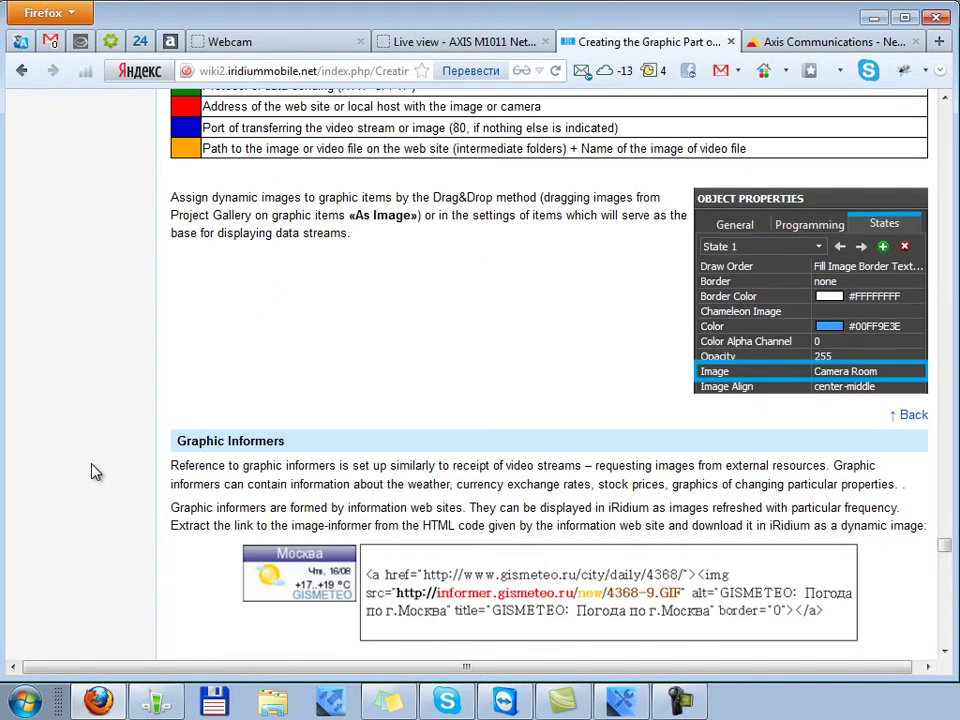
pyautogui.scroll(7, 93, 471)
pyautogui.scroll(3, 97, 470)
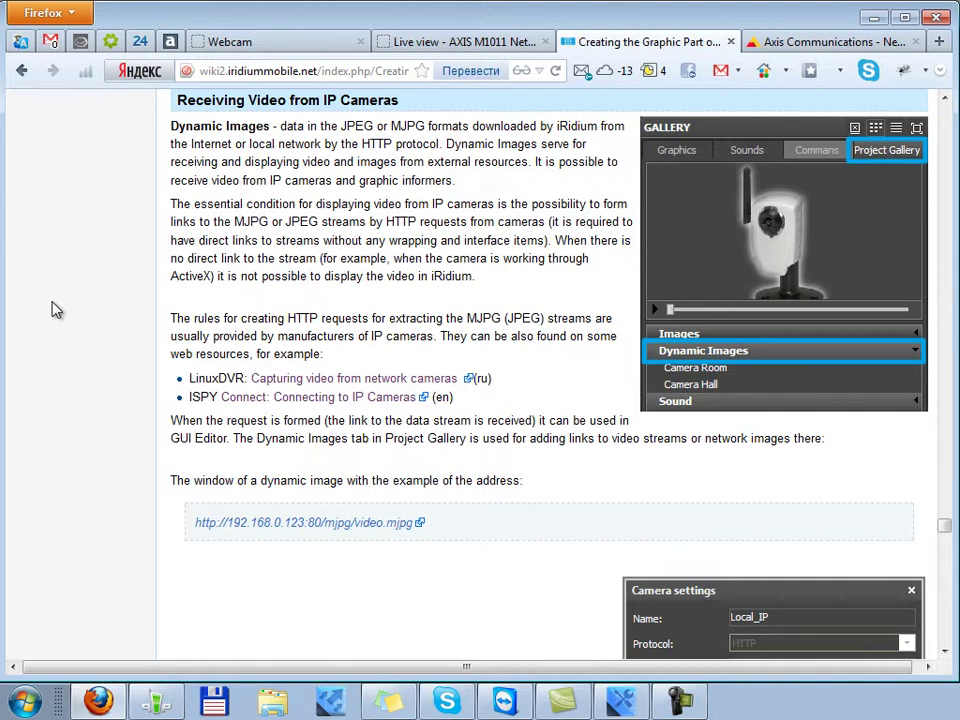
pyautogui.moveTo(189, 378); pyautogui.dragTo(455, 397)
pyautogui.click(540, 398)
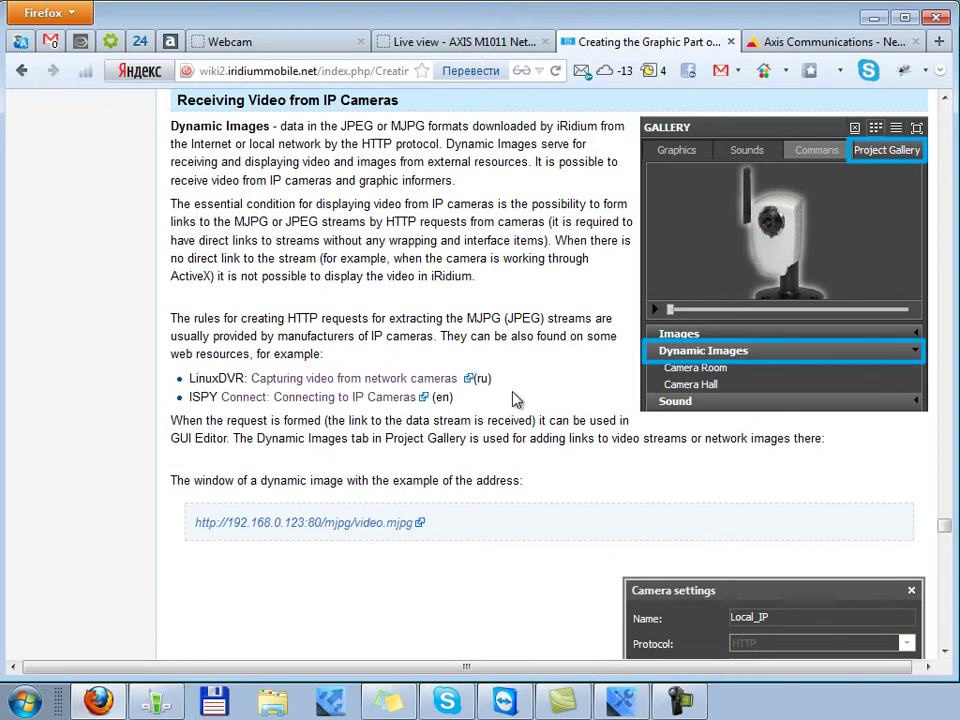